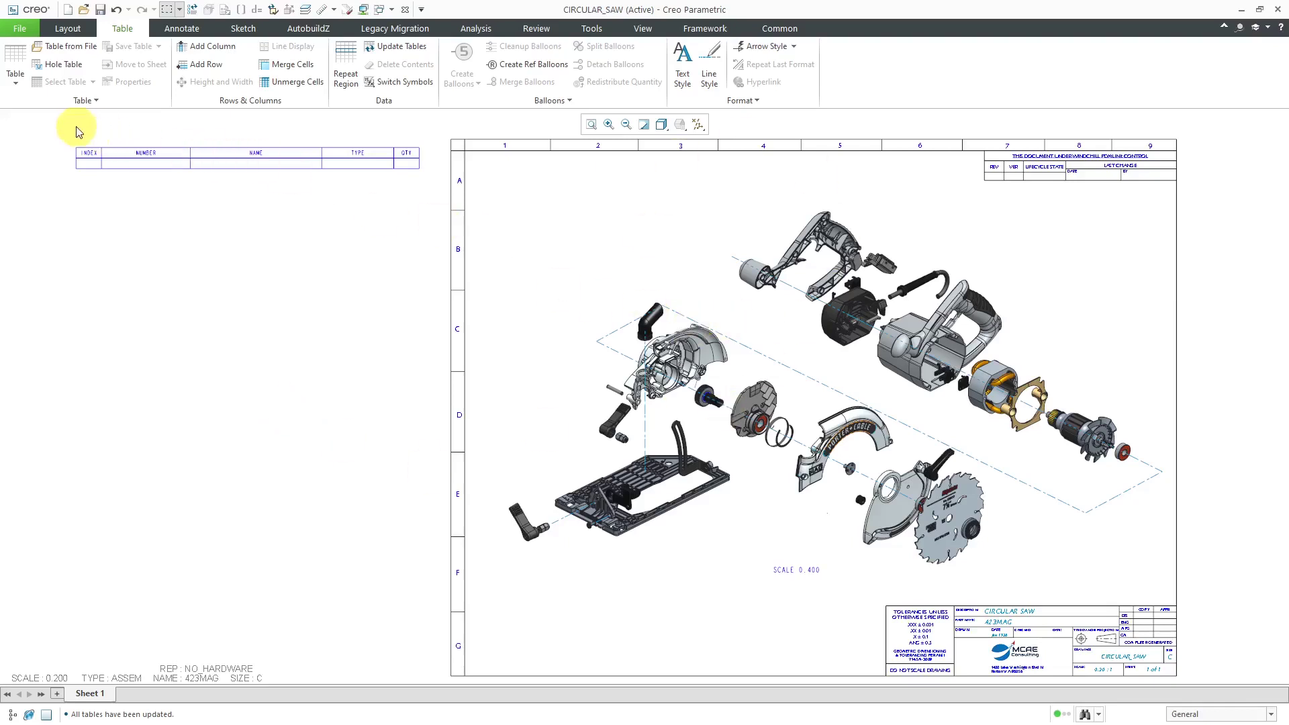
scroll(76, 131, down, 1)
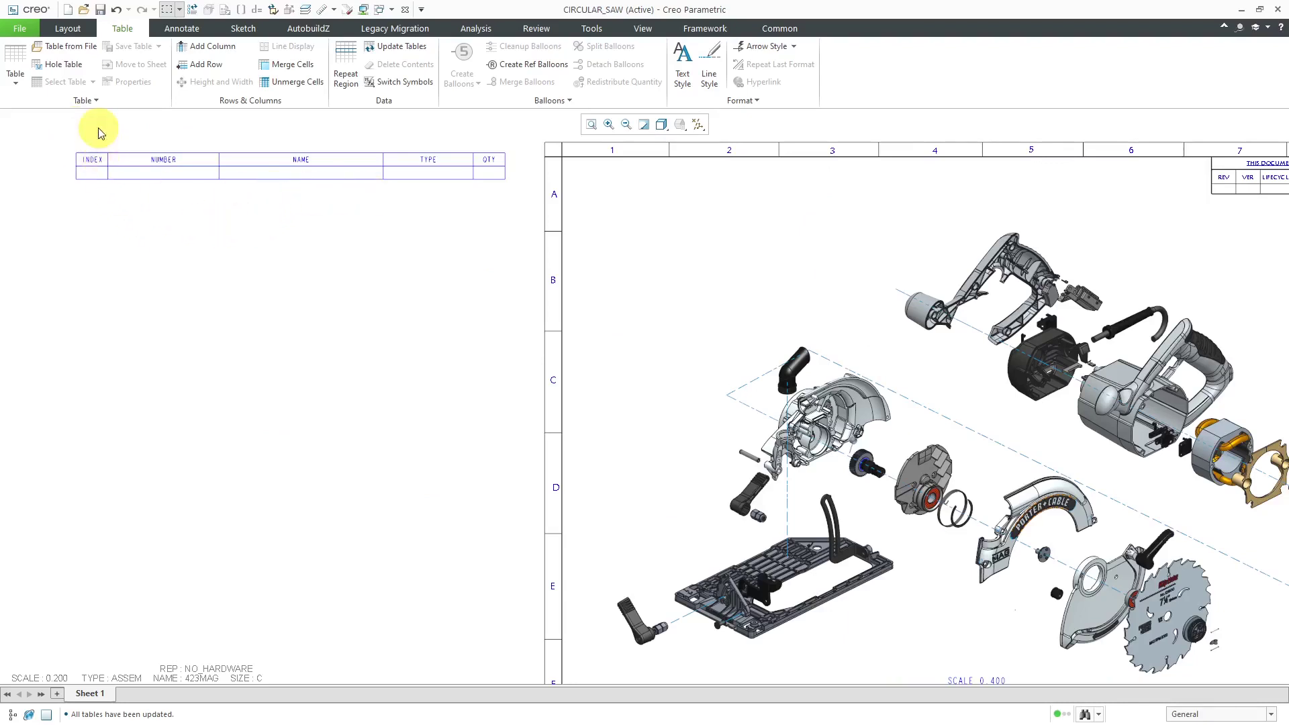
click(309, 167)
click(417, 183)
click(79, 166)
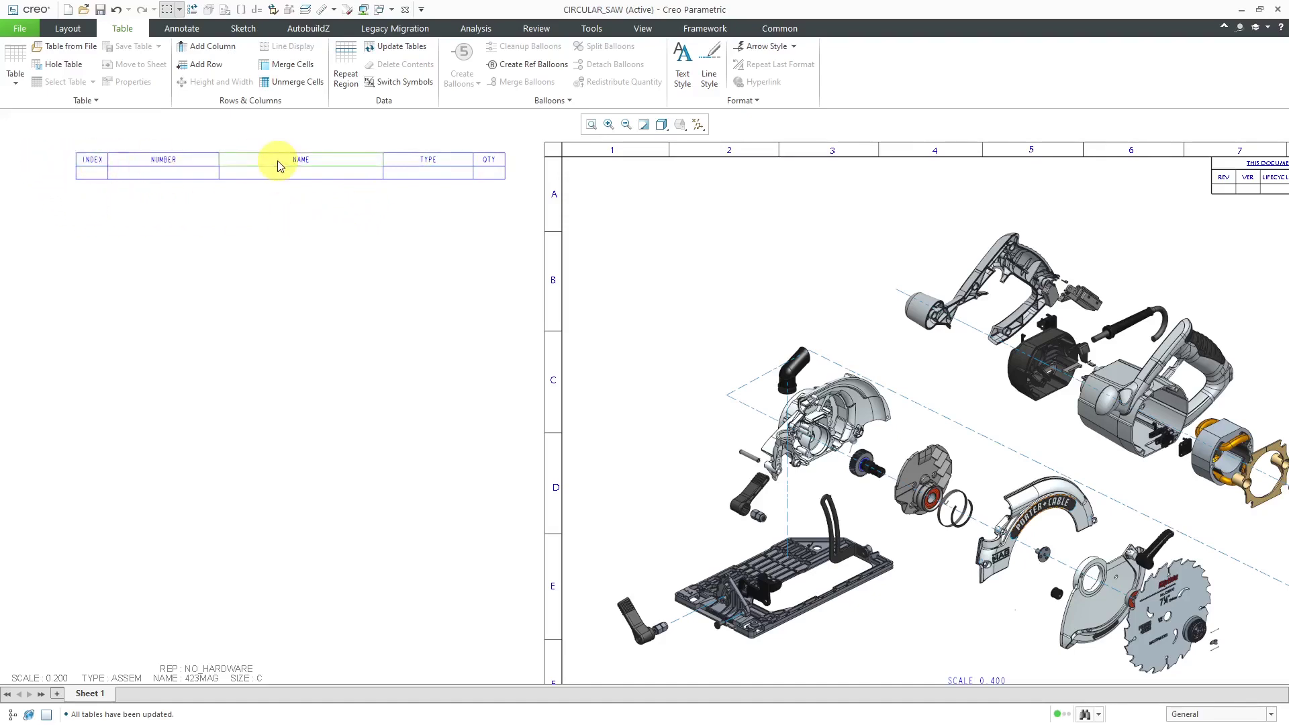
click(163, 177)
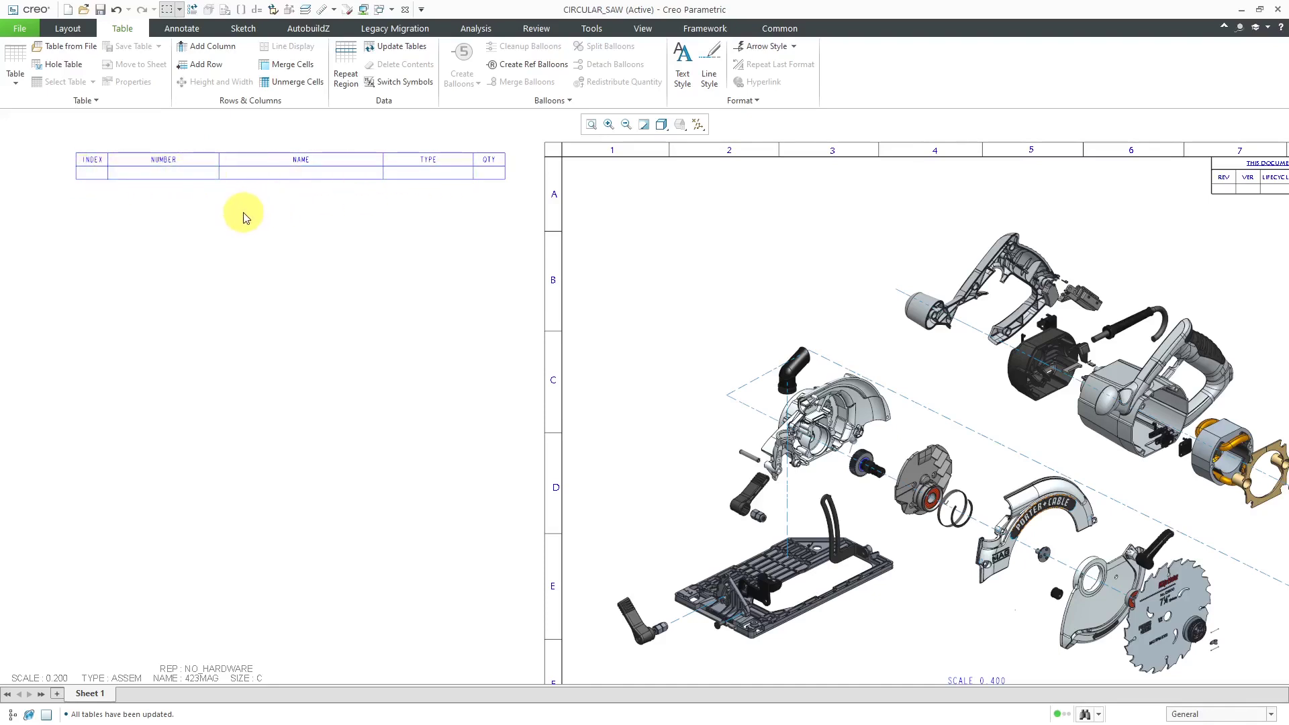
- Add a simple repeat region spanning the empty row from the INDEX cell to the QTY cell
click(346, 83)
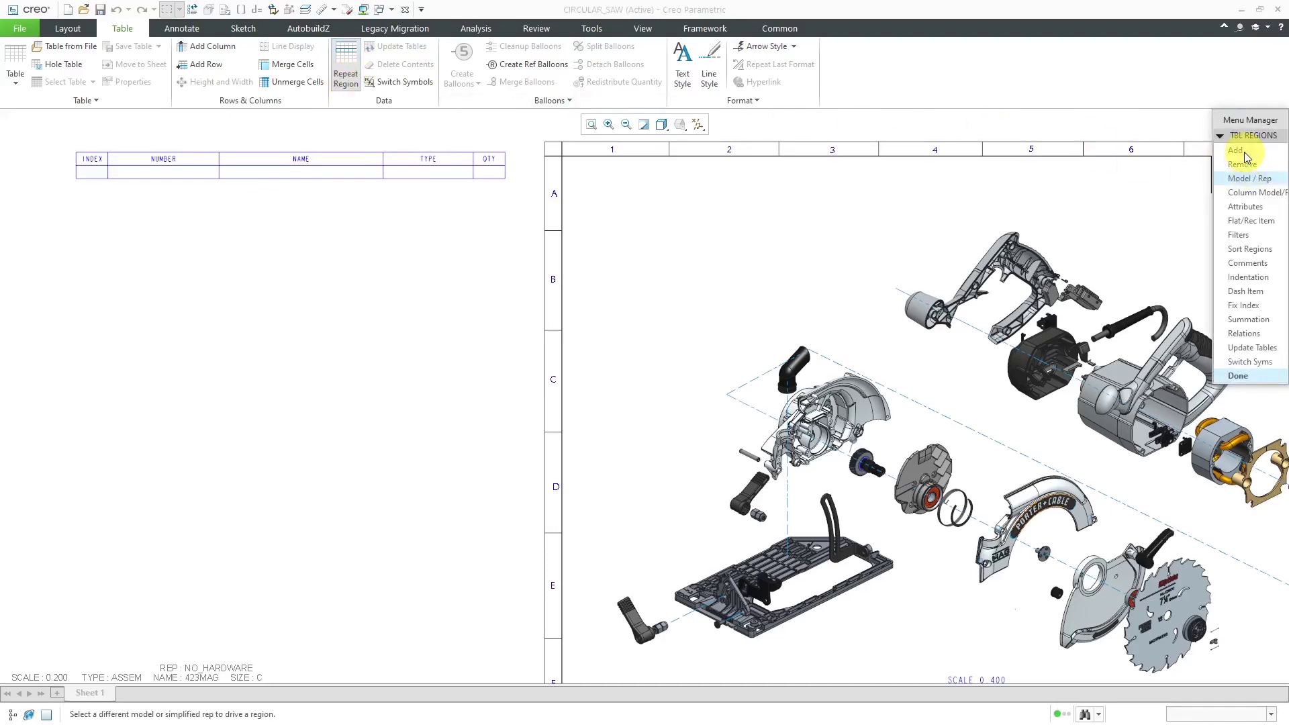
click(1243, 157)
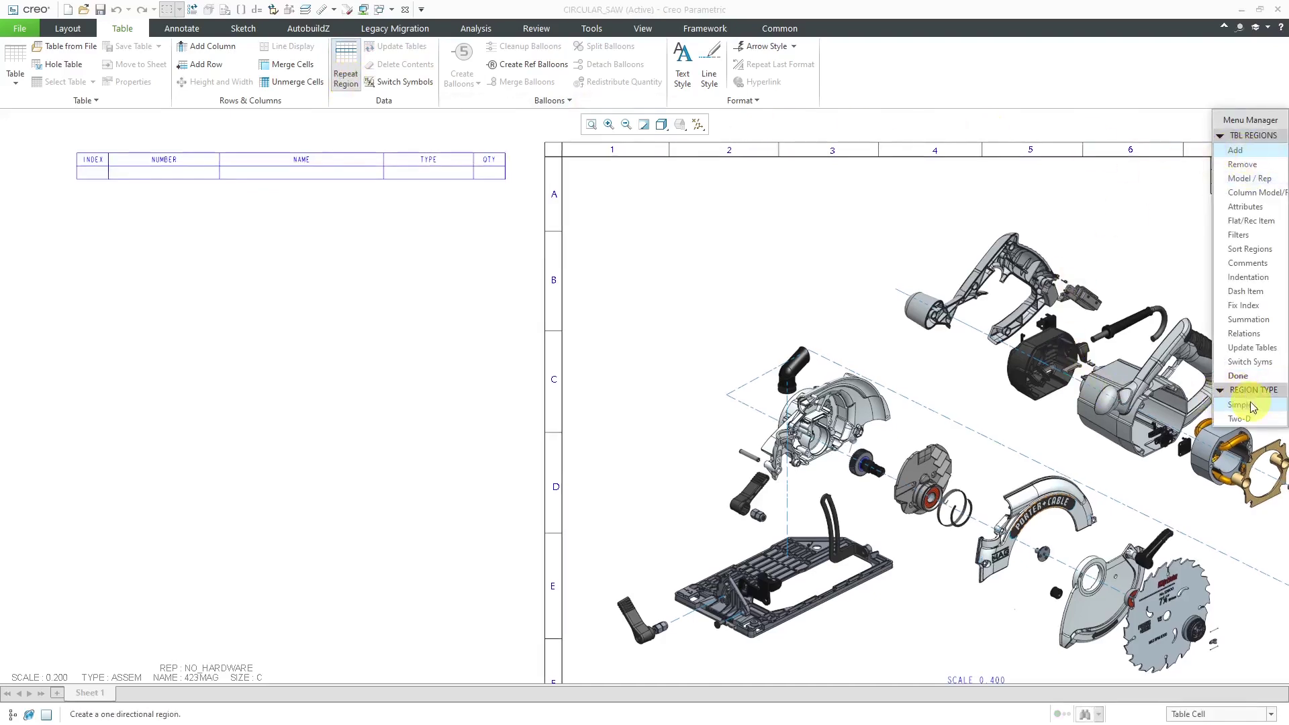
click(1251, 405)
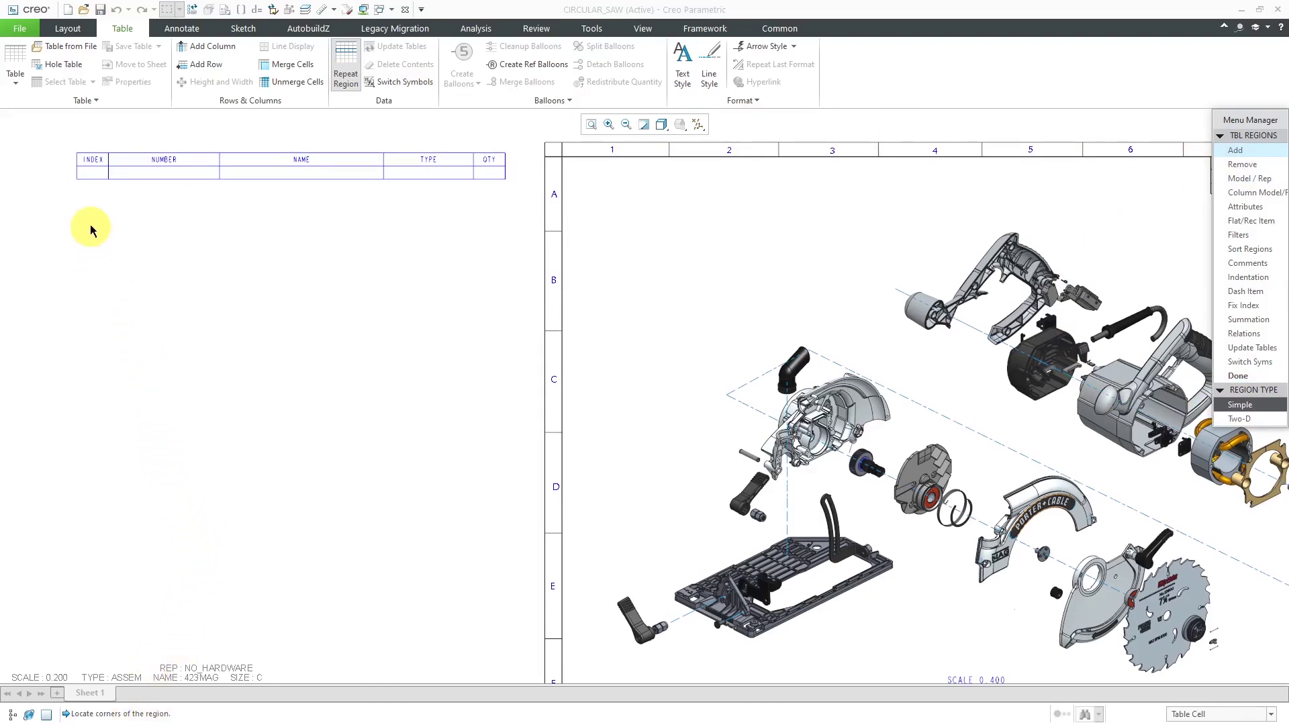
click(94, 173)
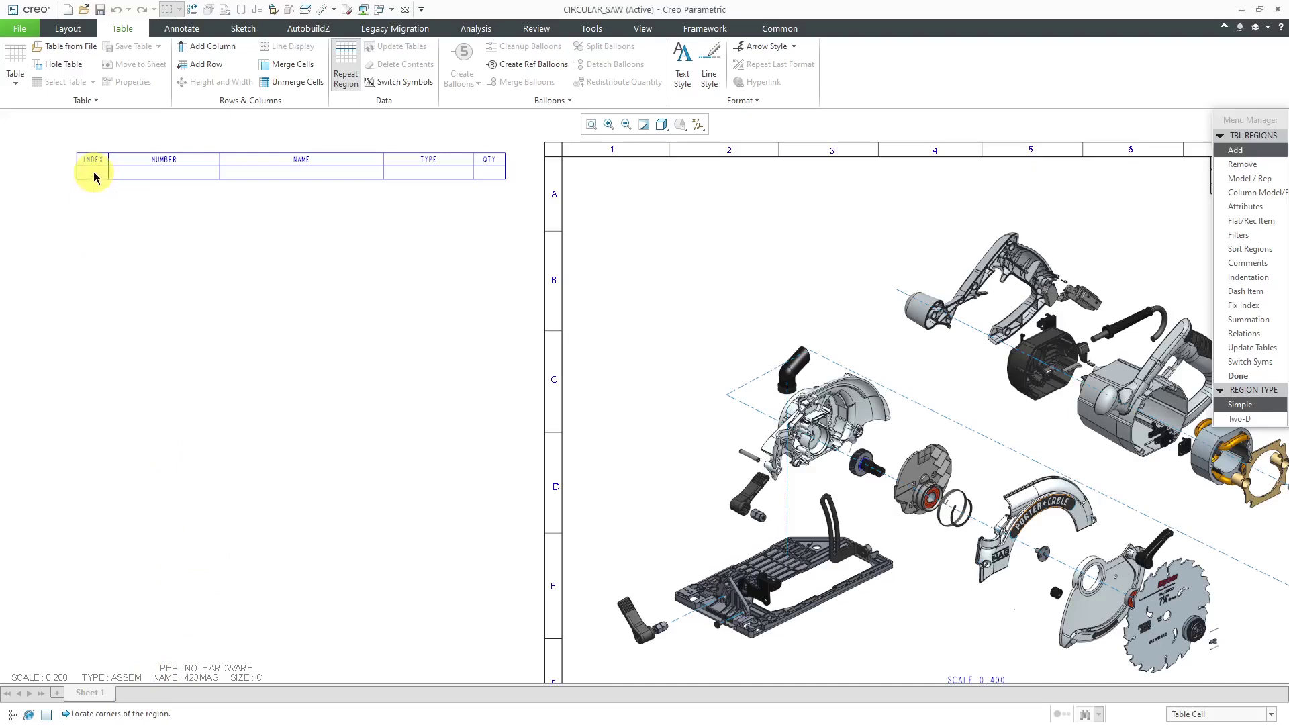
click(488, 173)
click(1249, 376)
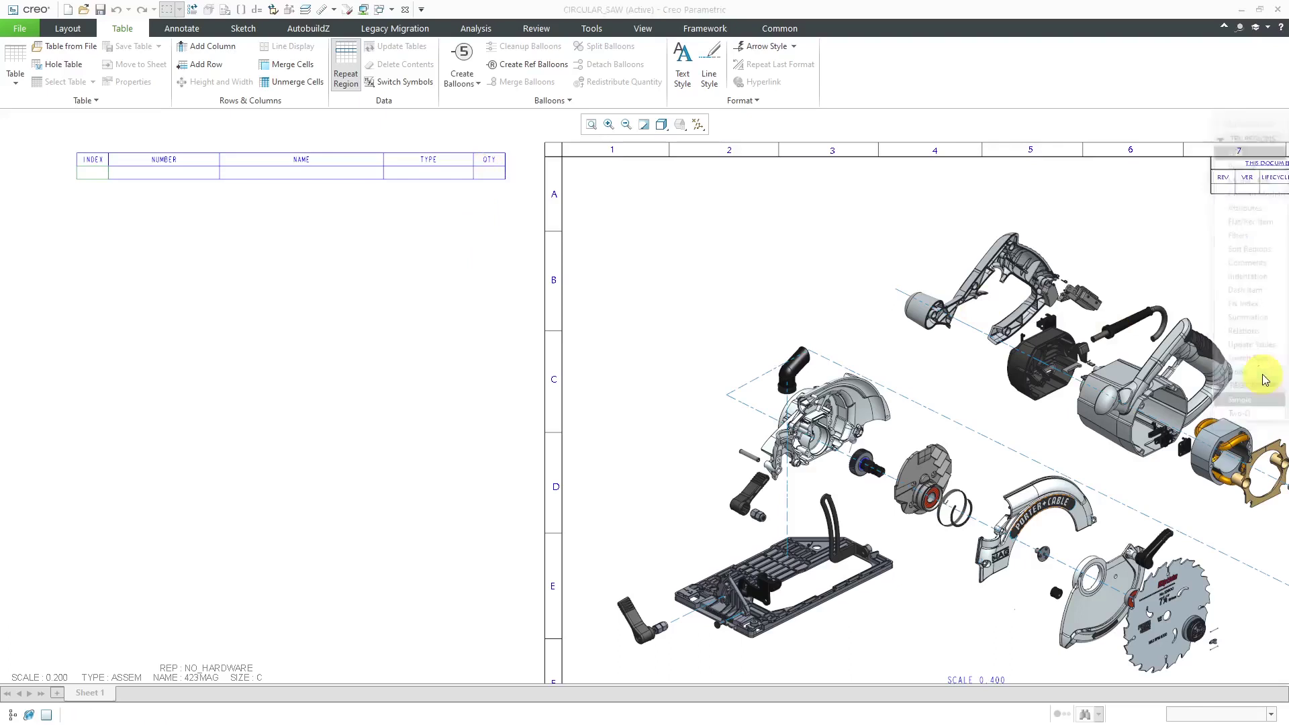
- Assign rpt.index, asm.mbr.name and asm.mbr.ptc_common_name to the INDEX, NUMBER and NAME region cells
double_click(91, 175)
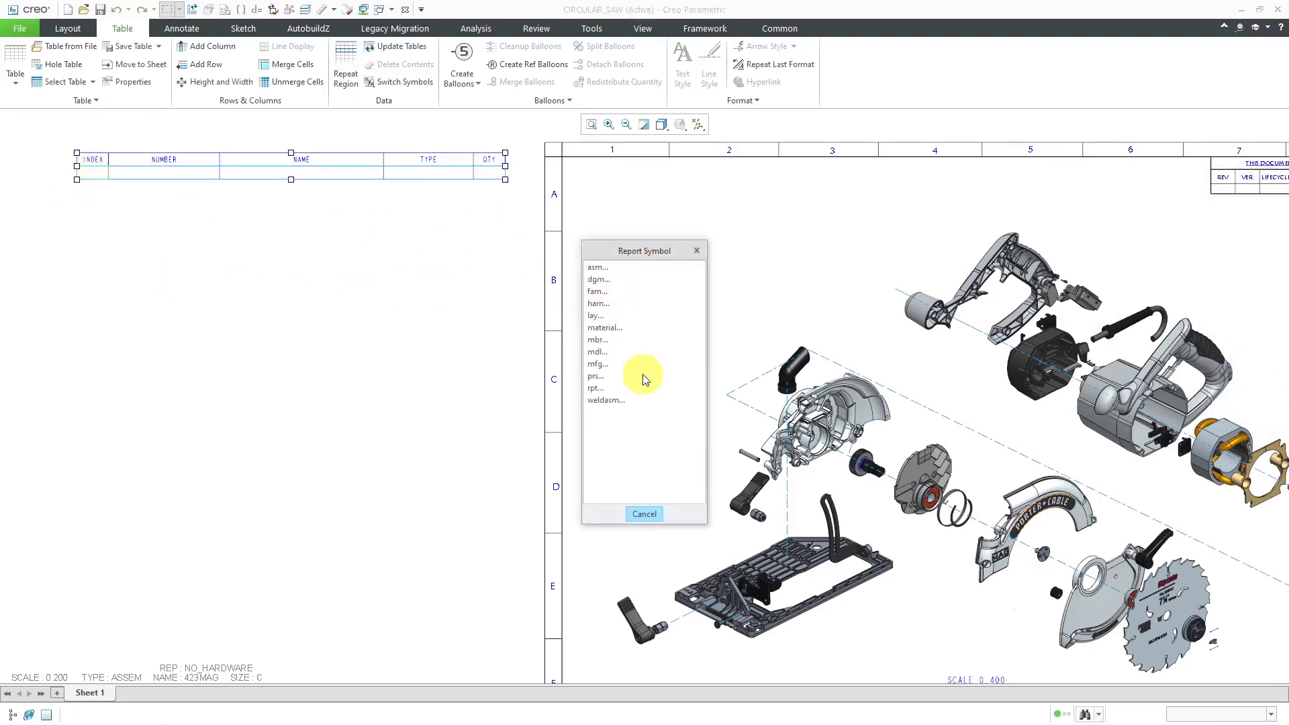
click(594, 389)
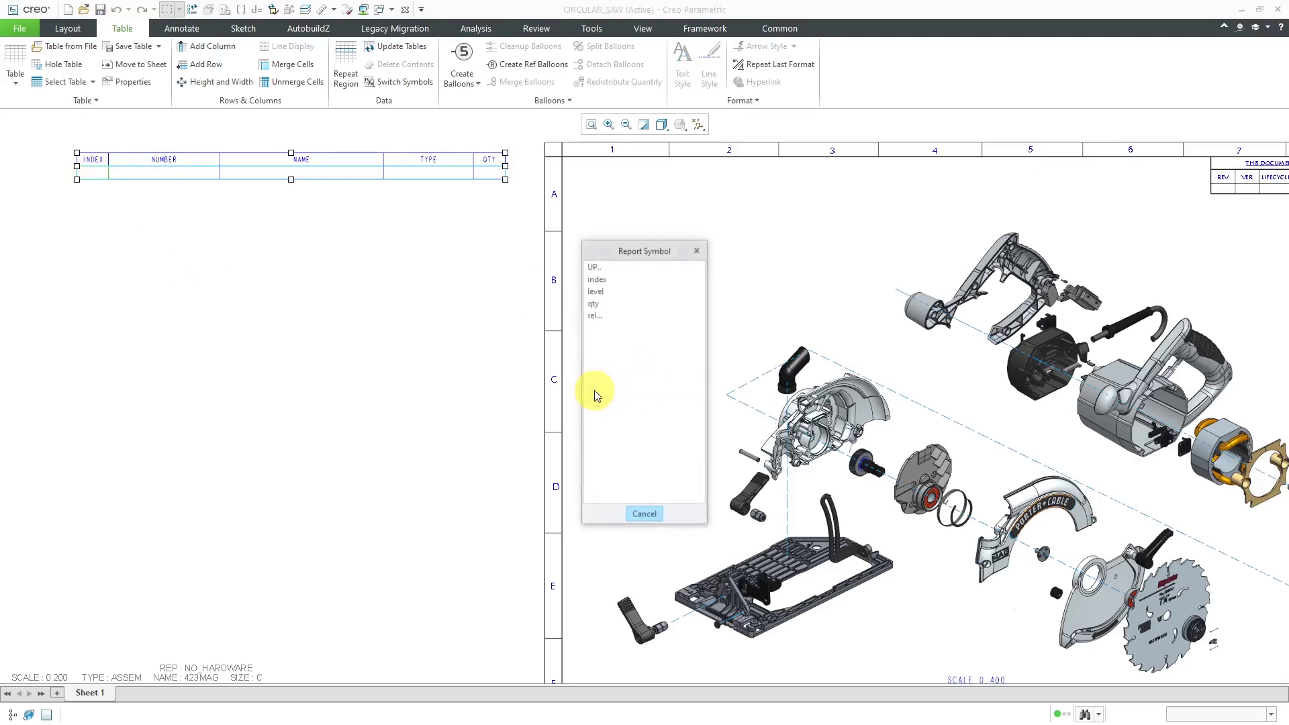
click(597, 281)
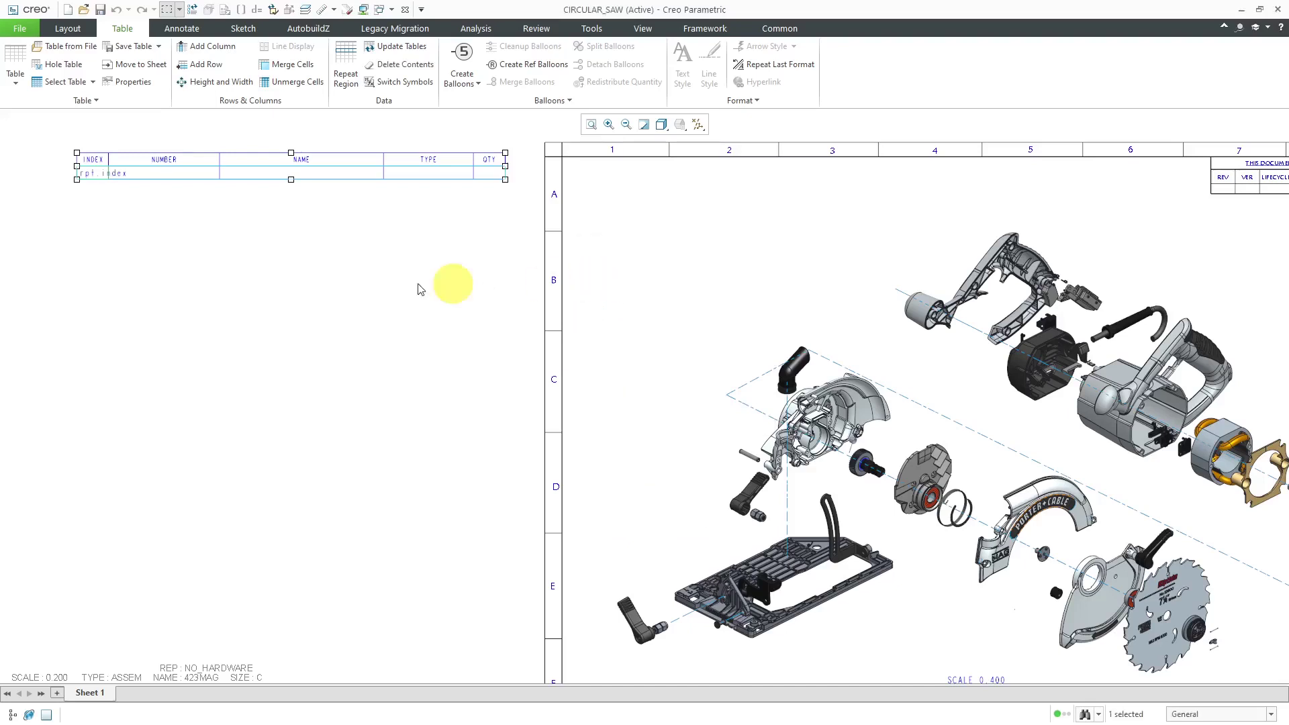
double_click(168, 175)
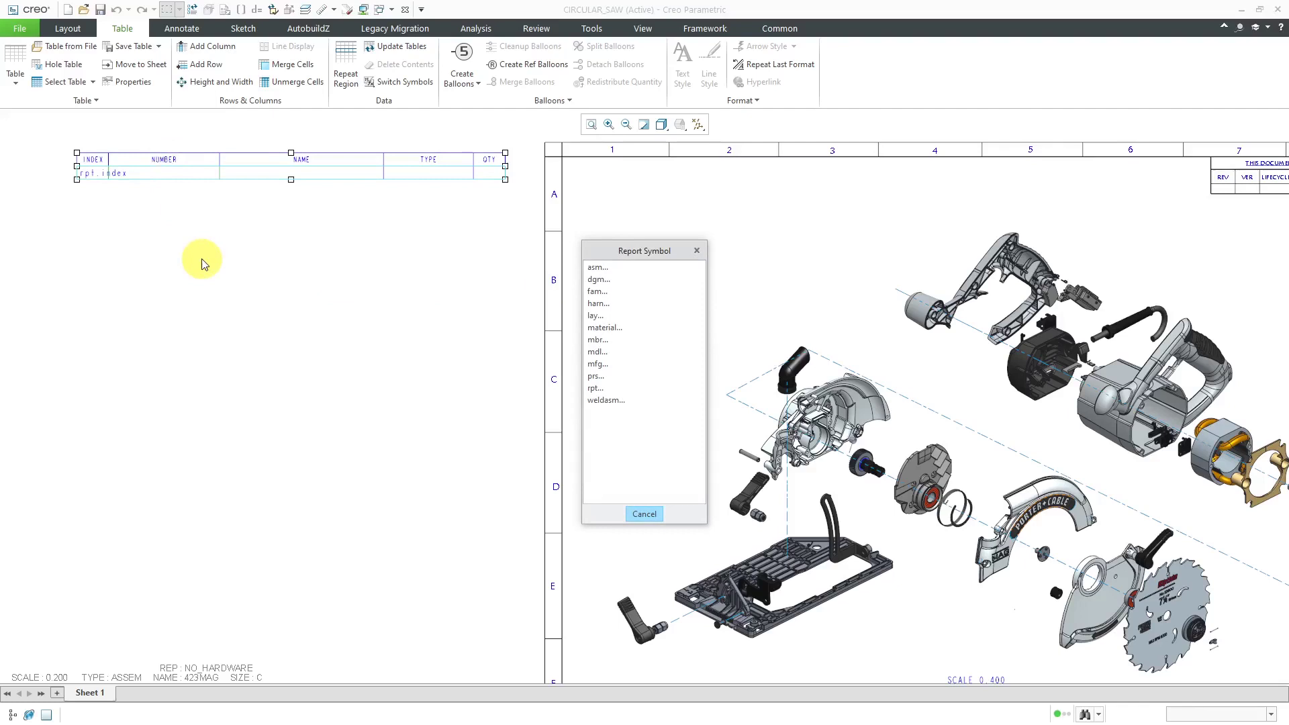
click(597, 278)
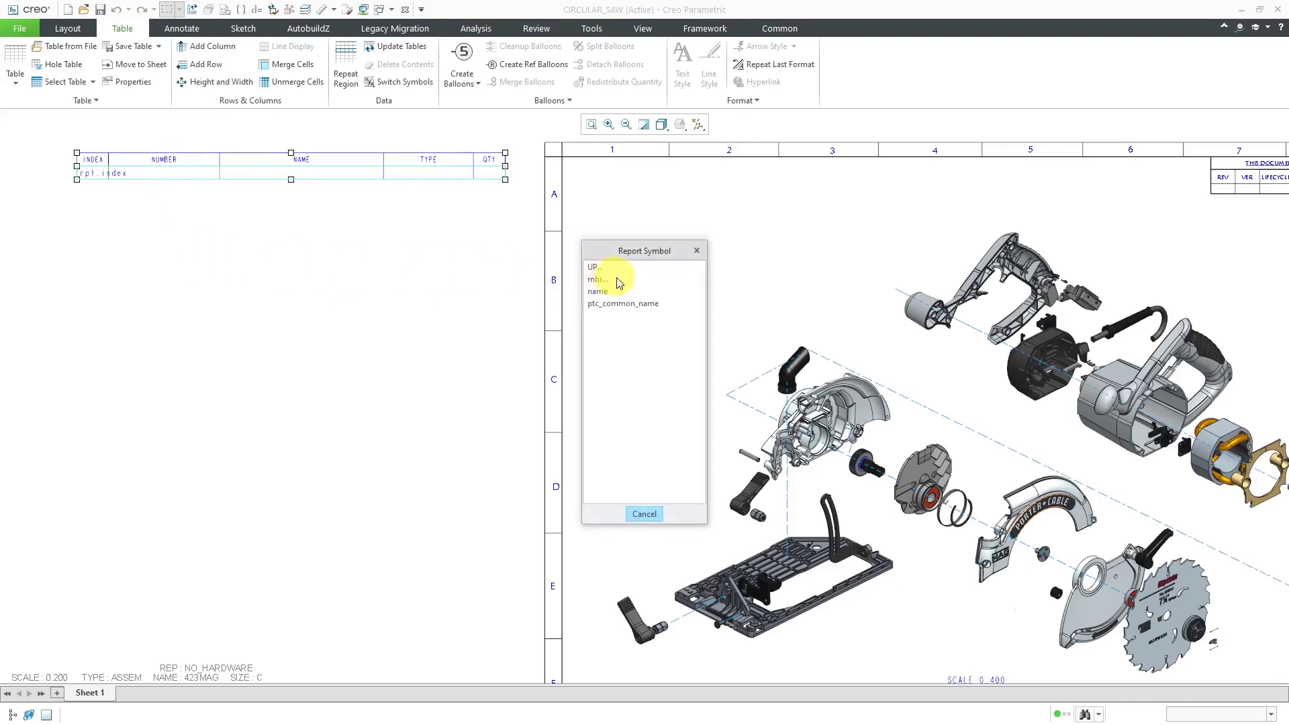
click(618, 280)
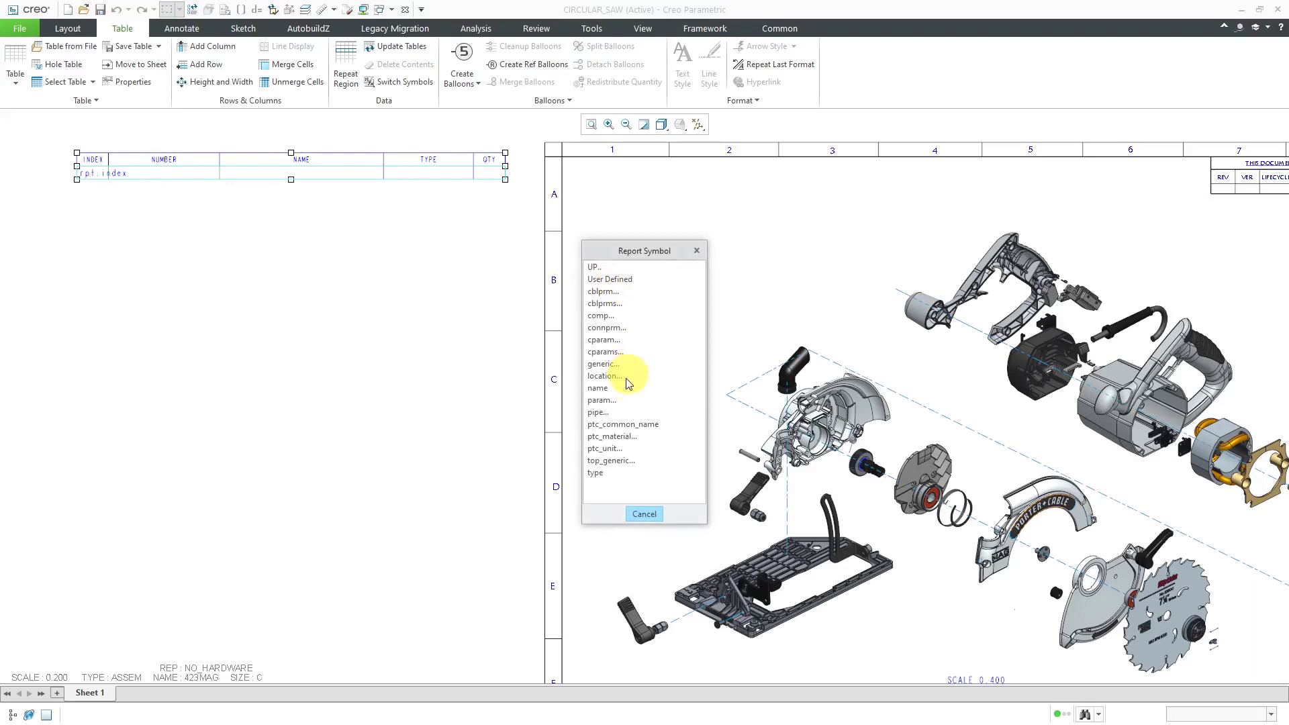
click(602, 388)
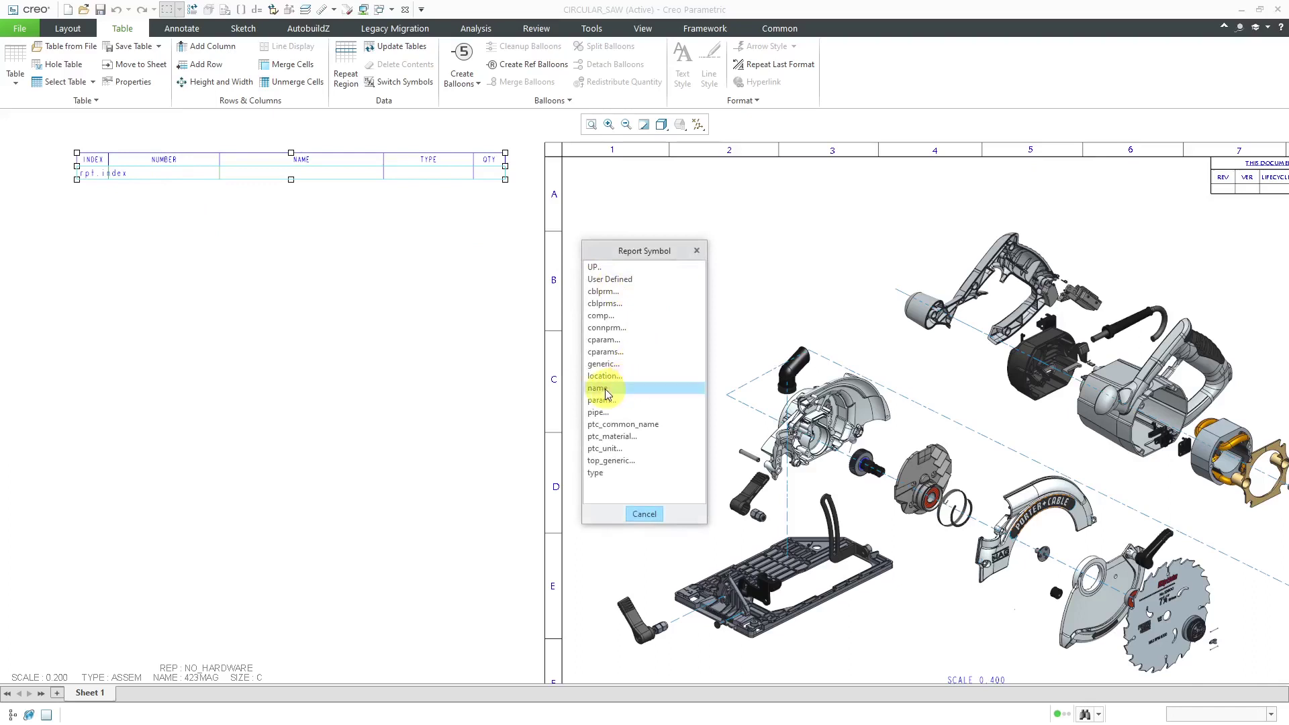
click(282, 172)
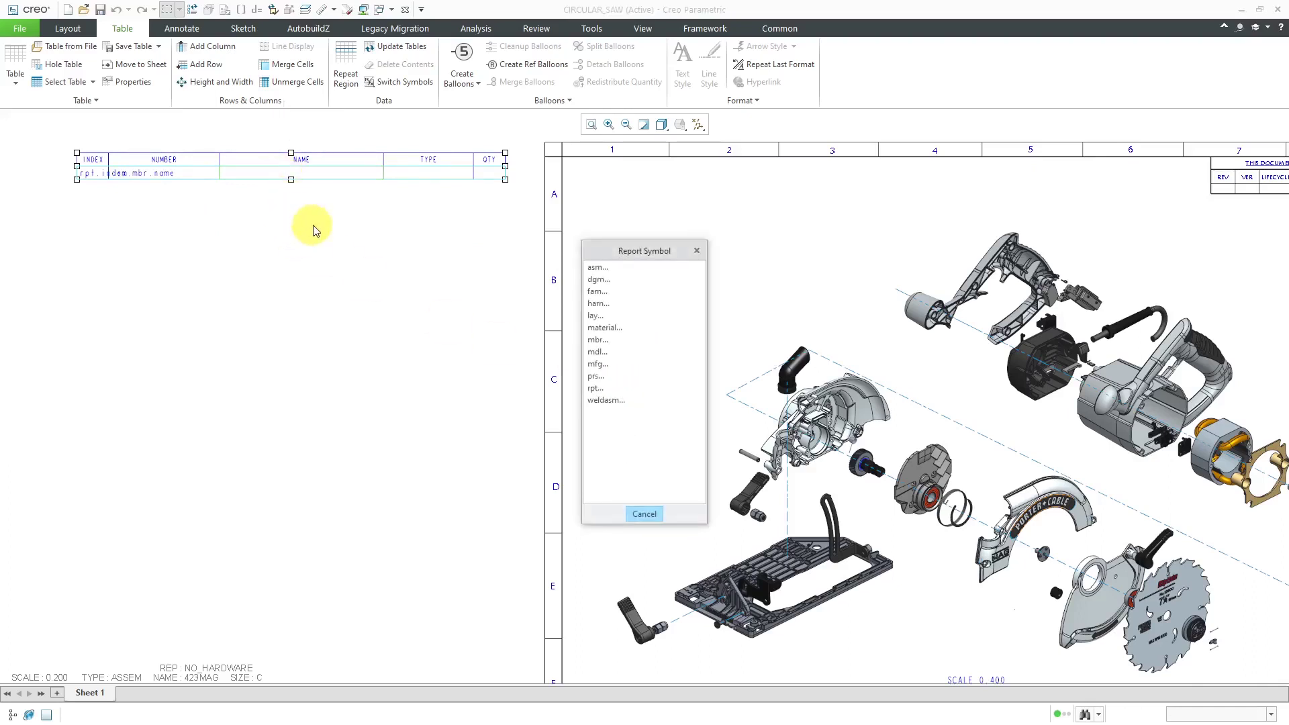
click(605, 268)
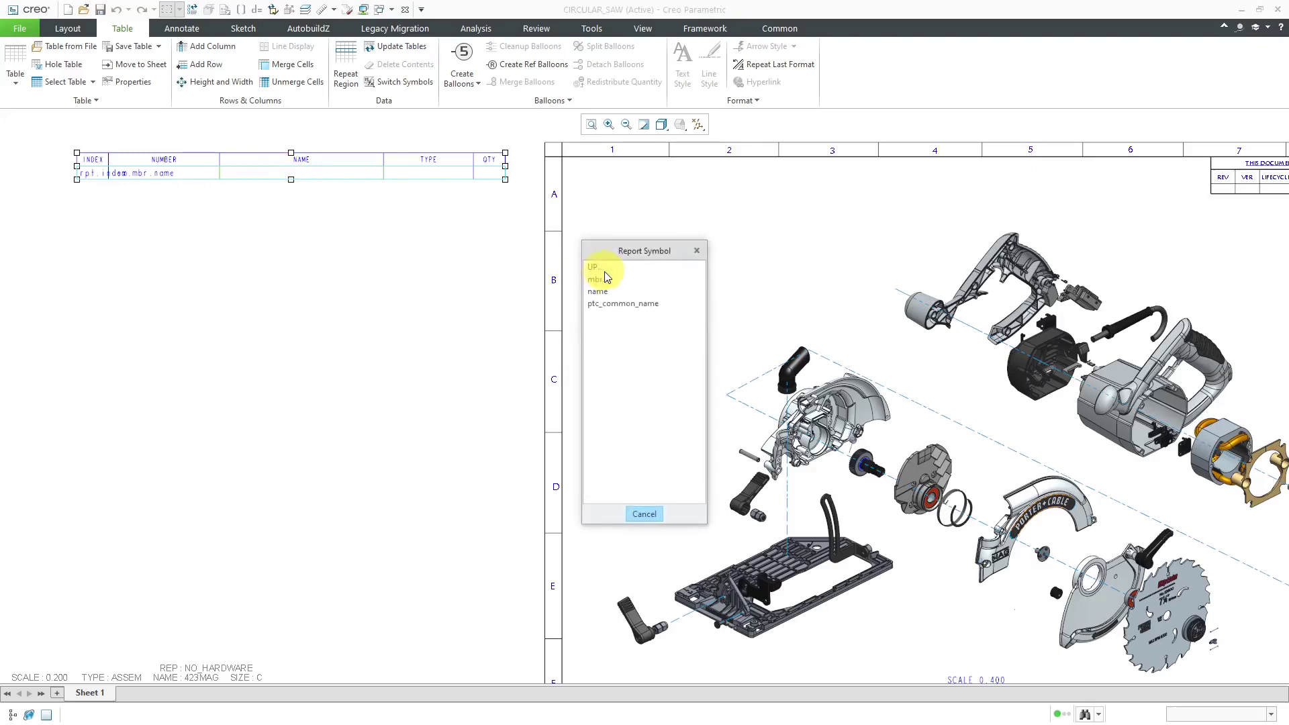
click(603, 281)
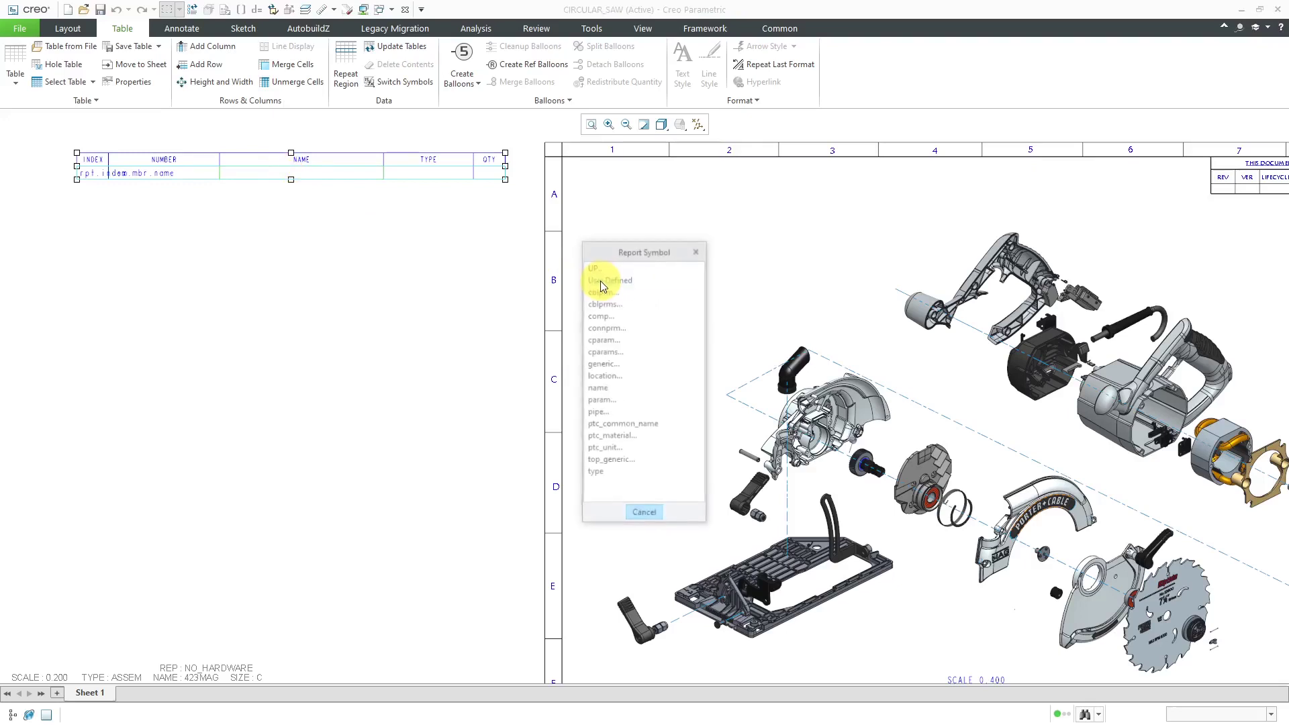
click(637, 426)
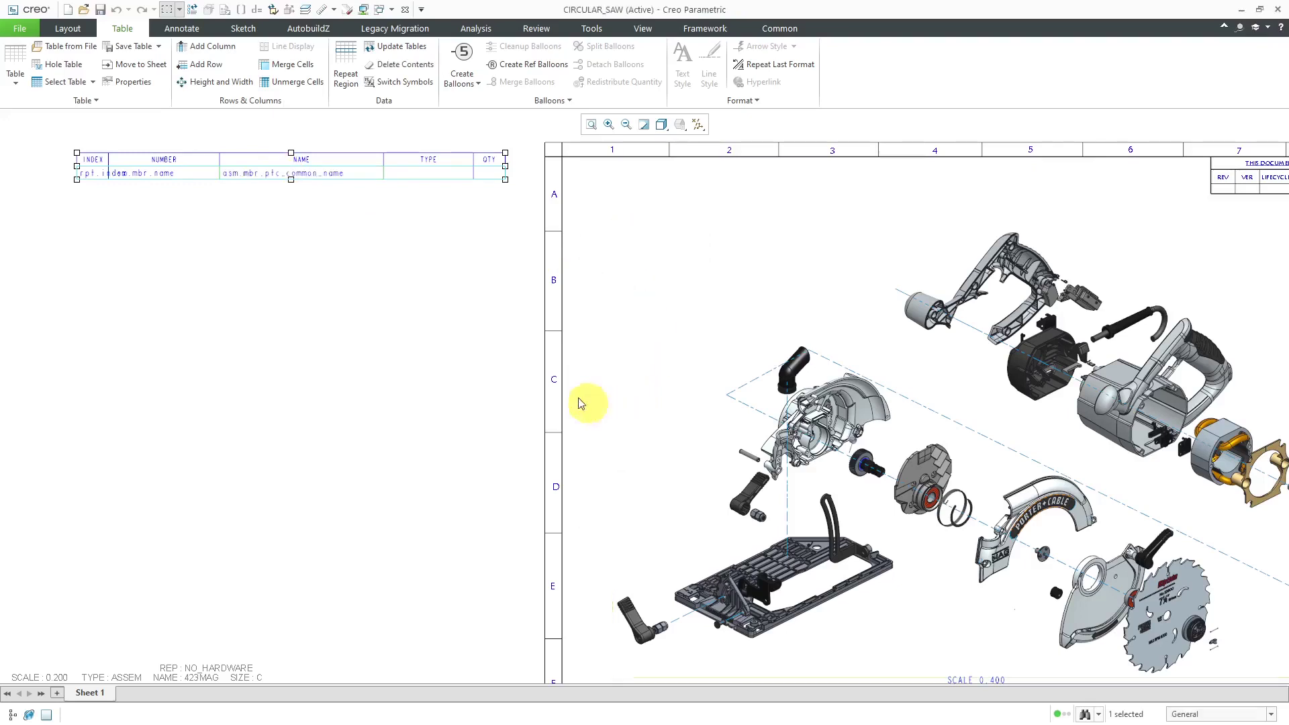
- Assign asm.mbr.type to TYPE and rpt.qty to QTY, then update the tables to list the parts
double_click(410, 171)
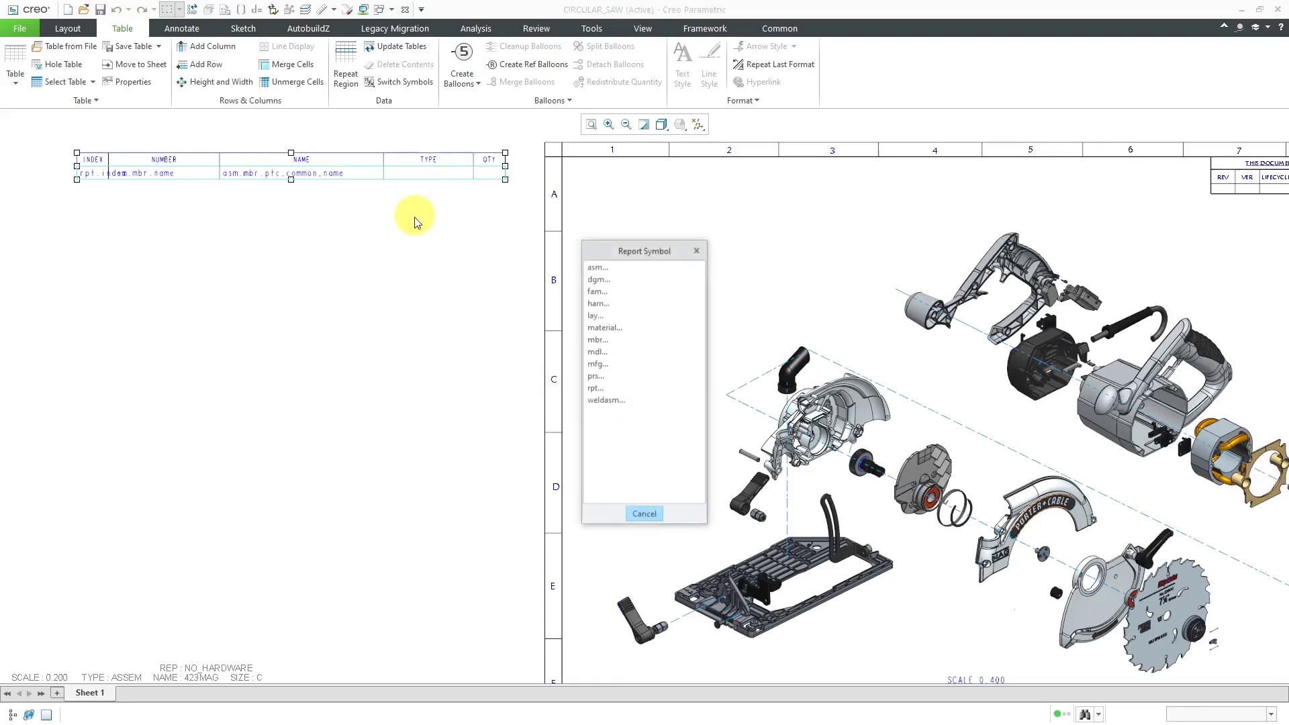
click(594, 268)
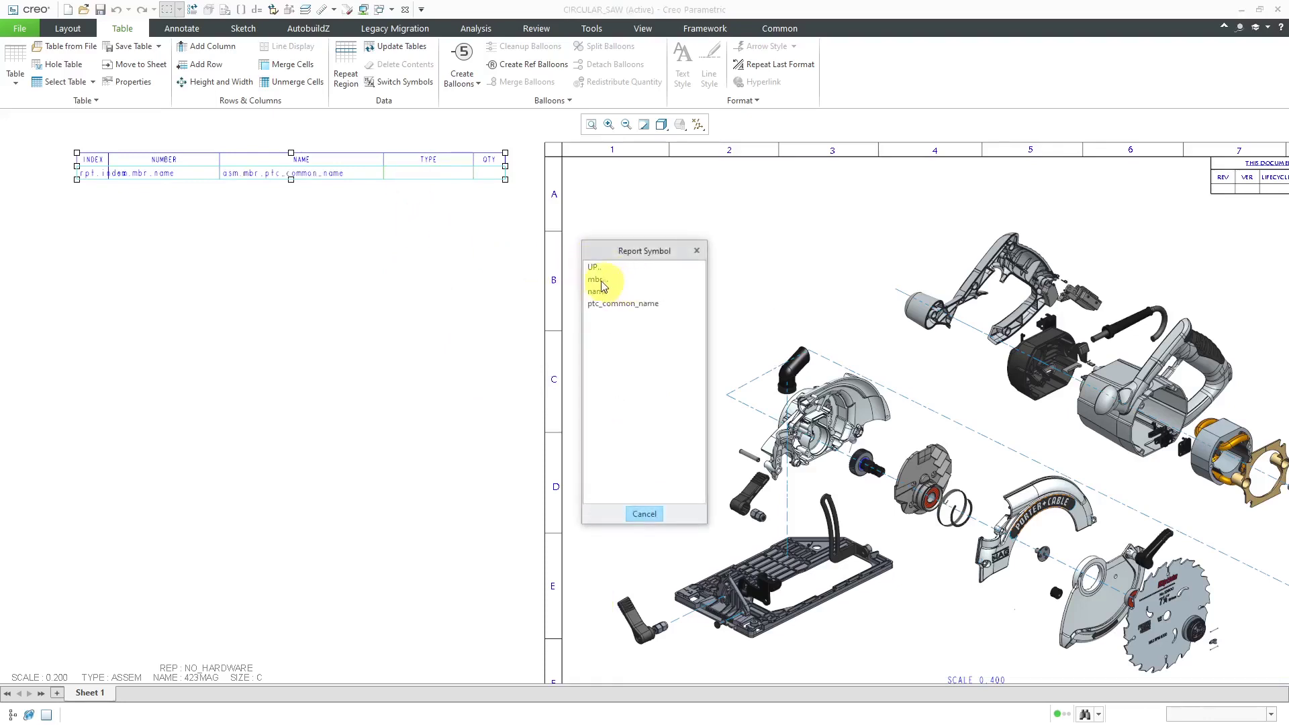
click(597, 281)
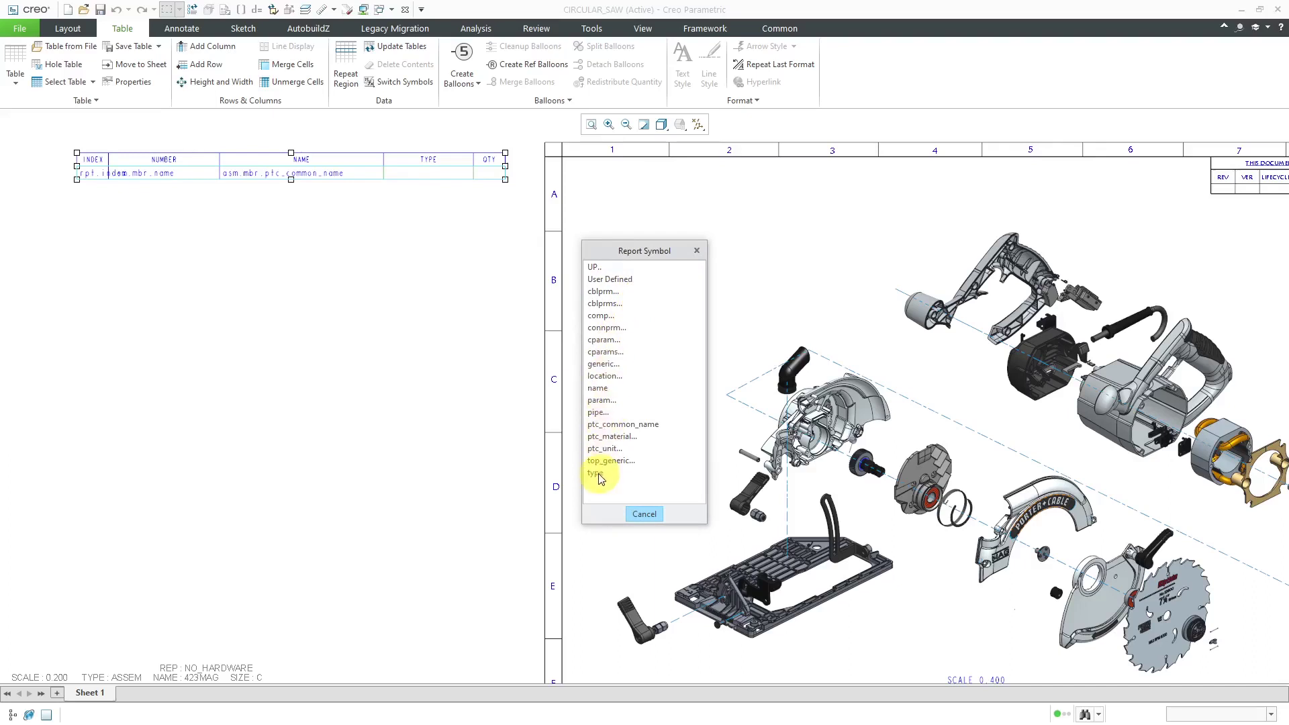
click(599, 478)
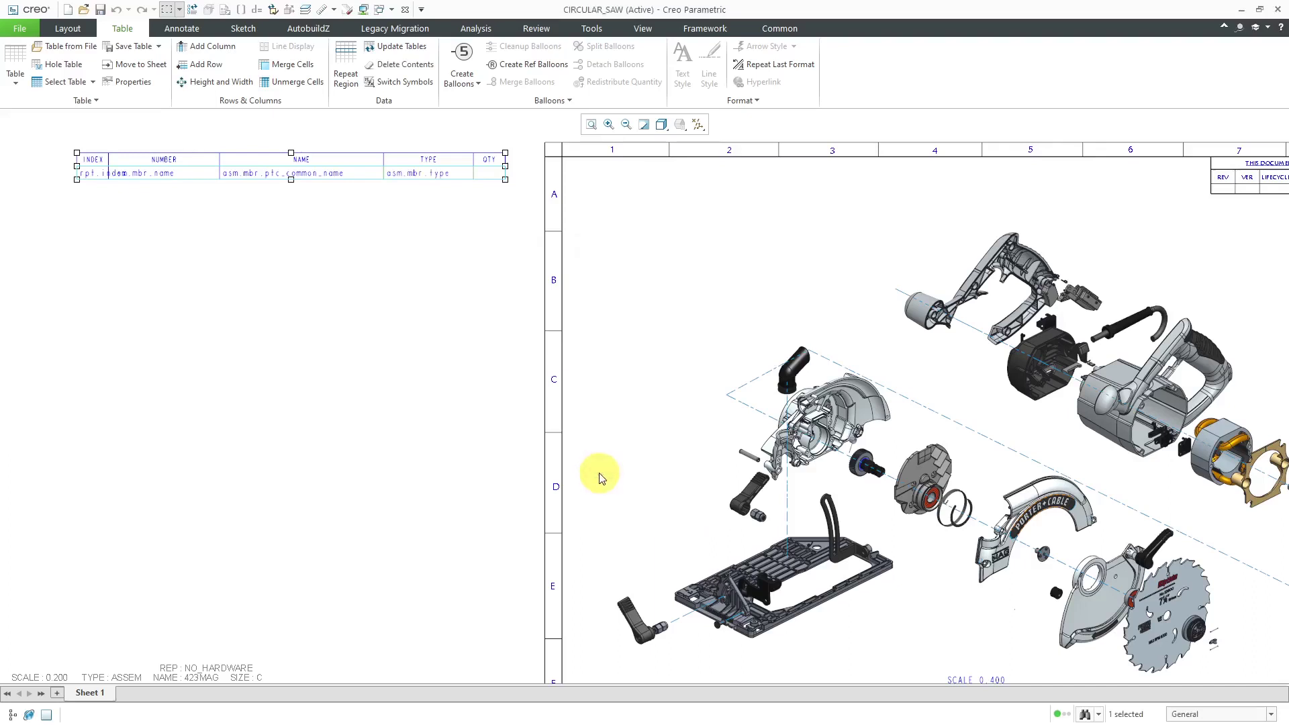
double_click(488, 174)
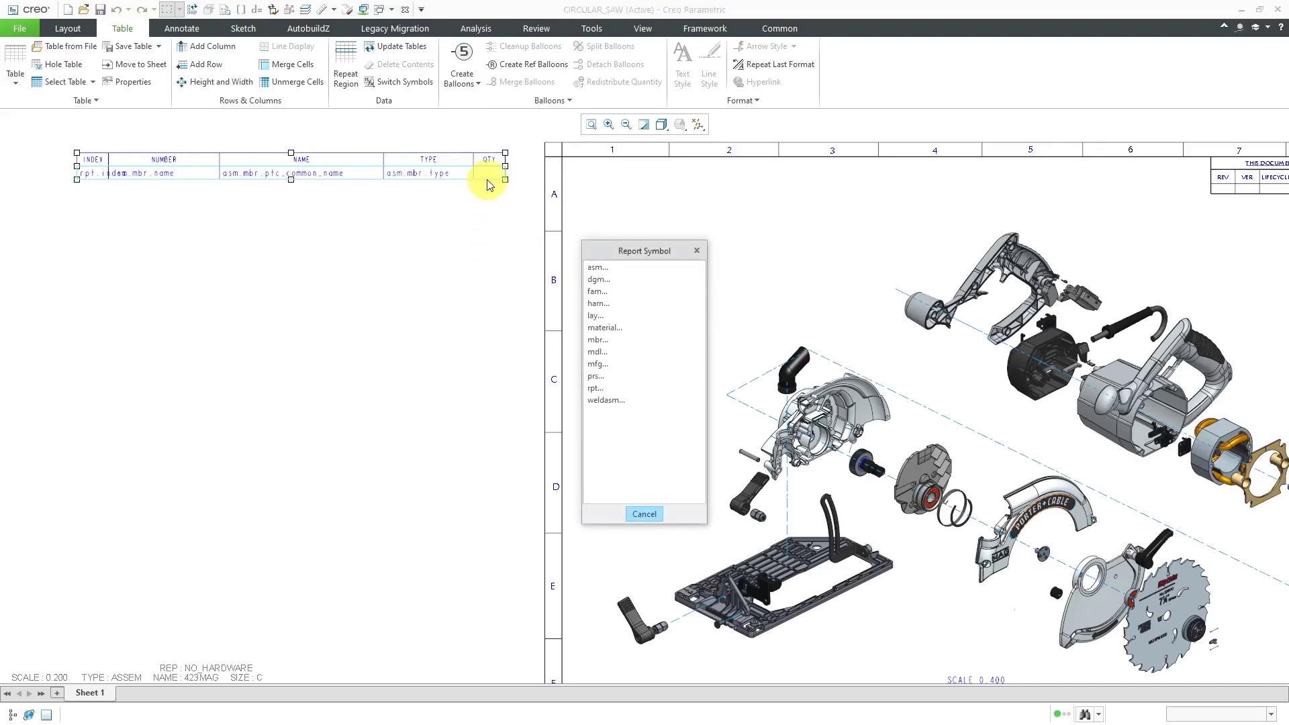
click(593, 388)
click(594, 304)
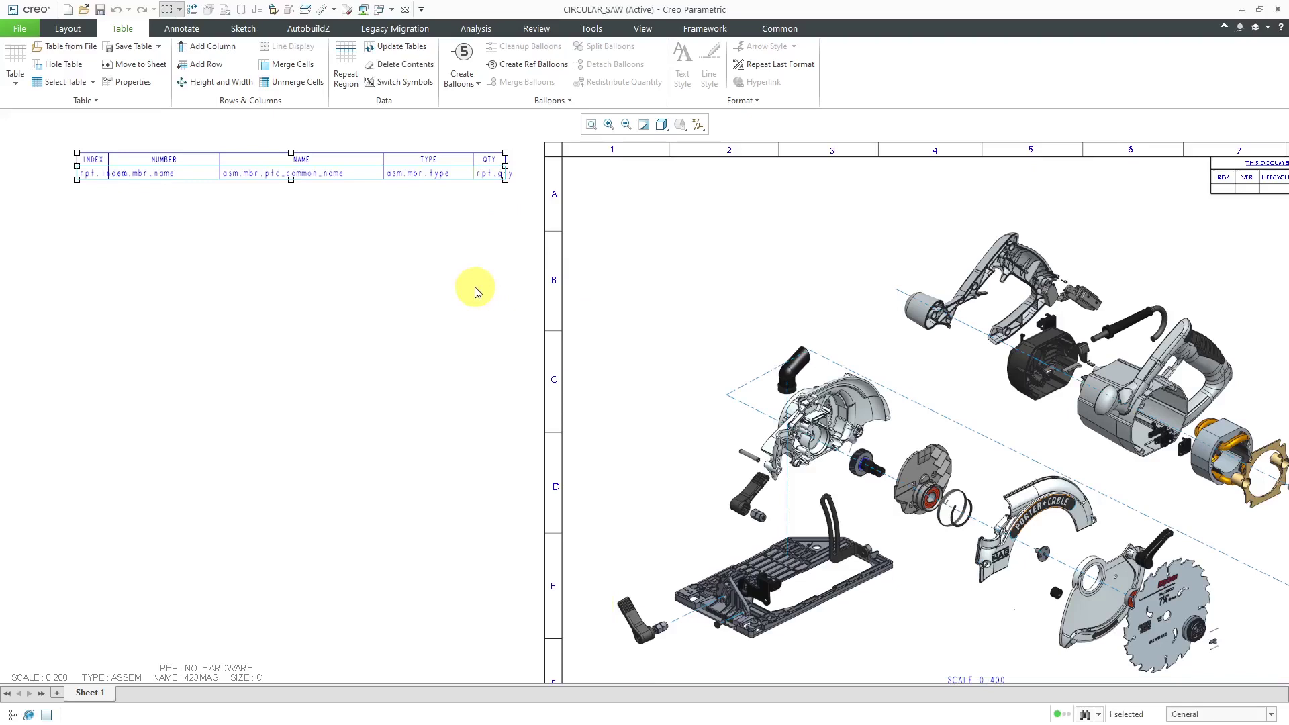
click(461, 265)
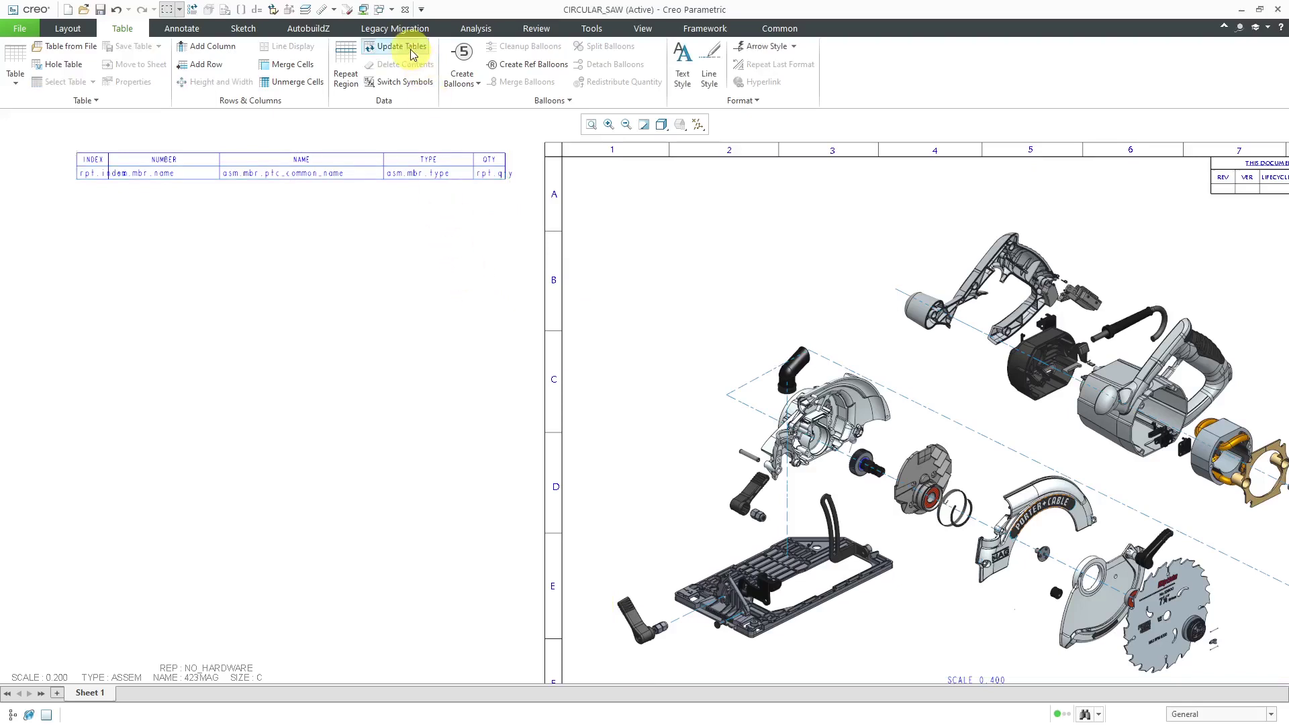
click(409, 49)
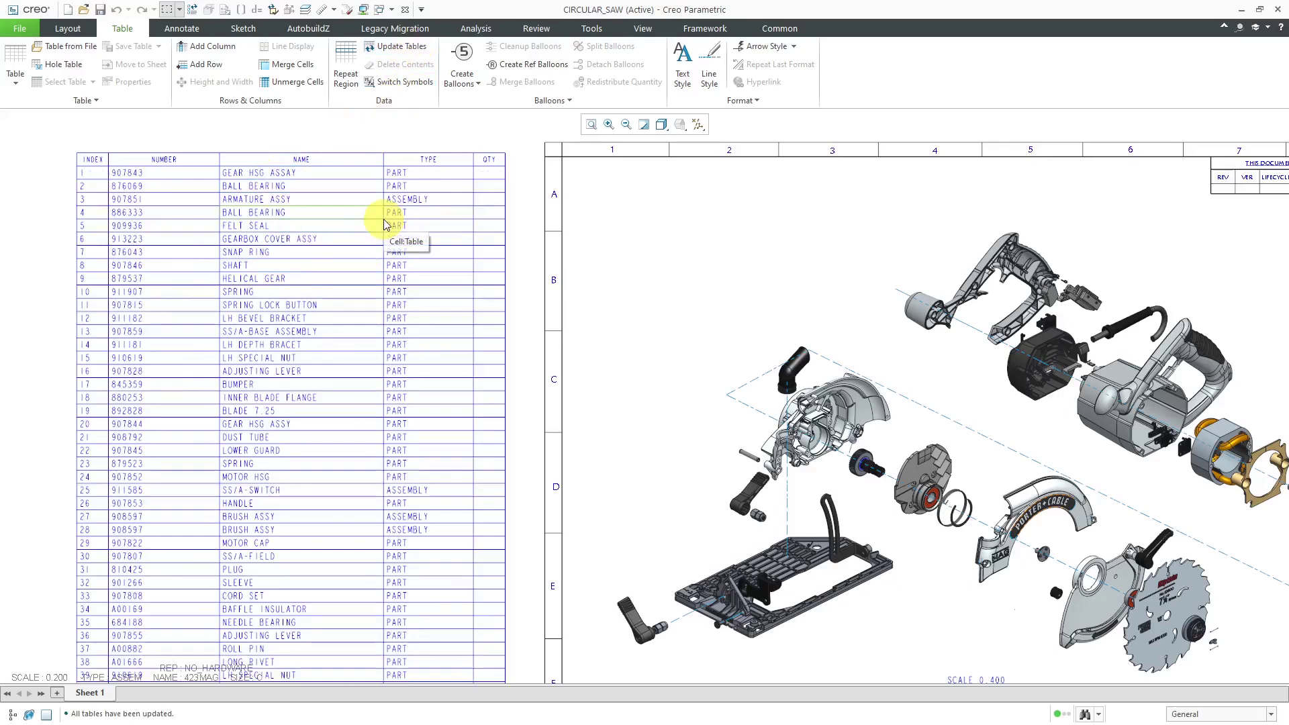
scroll(384, 227, up, 1)
scroll(384, 219, down, 1)
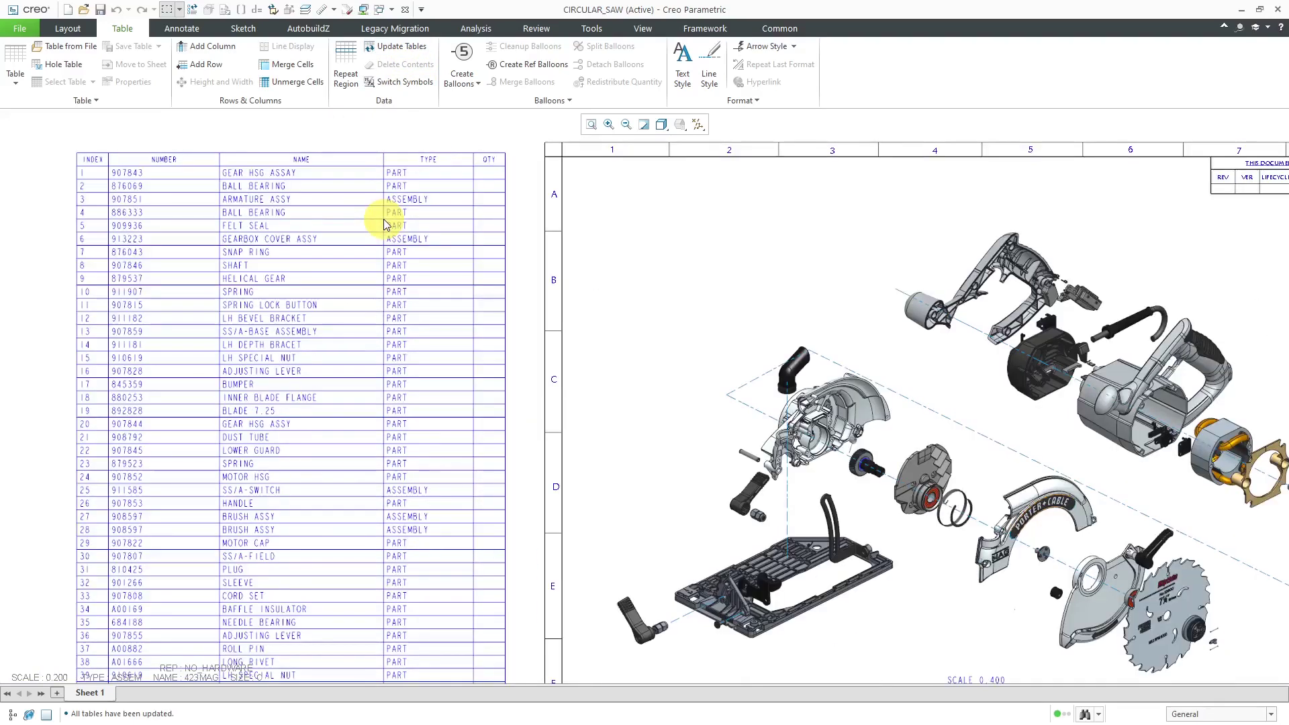
scroll(384, 219, down, 1)
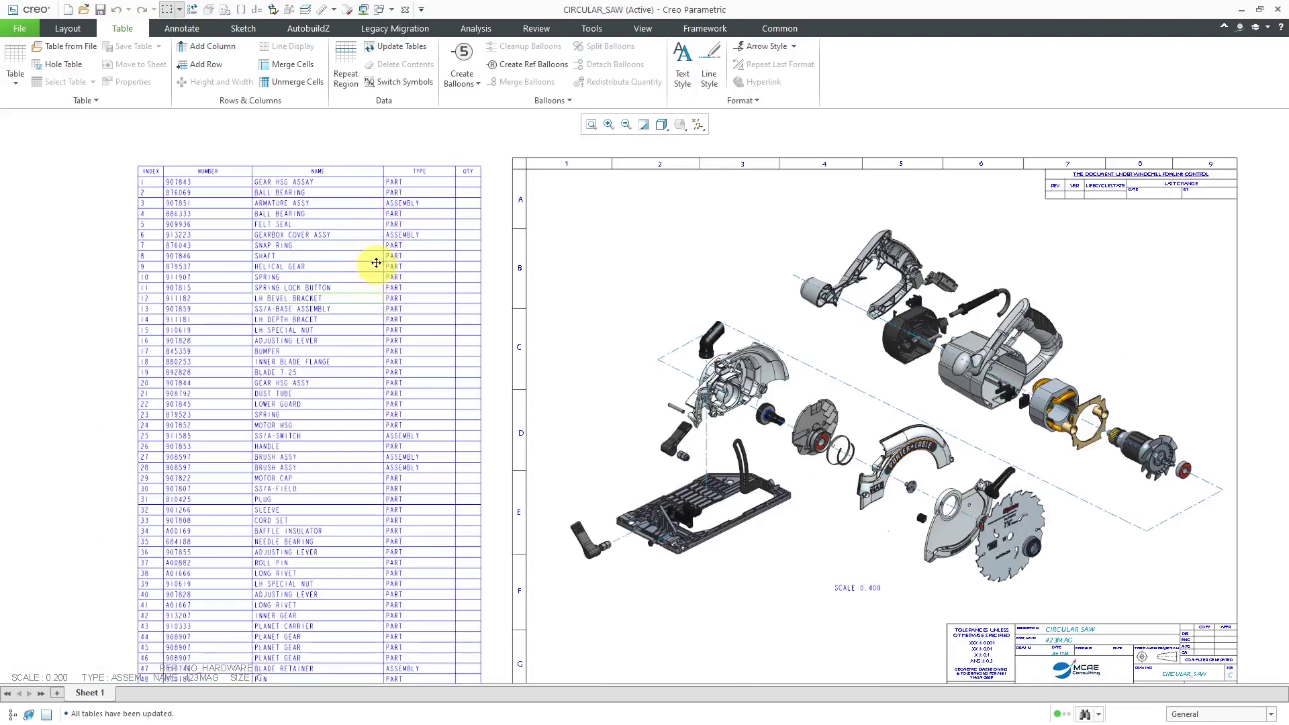
middle_drag(374, 264, 380, 206)
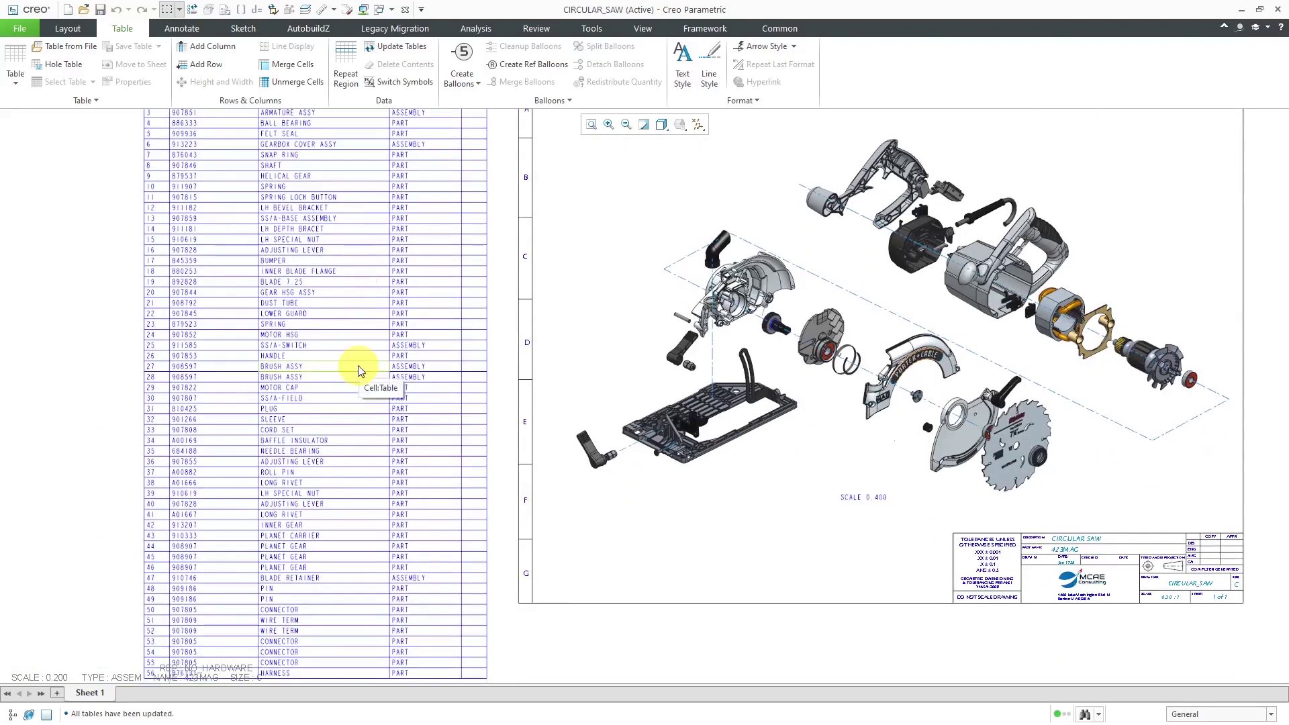
middle_drag(357, 365, 356, 330)
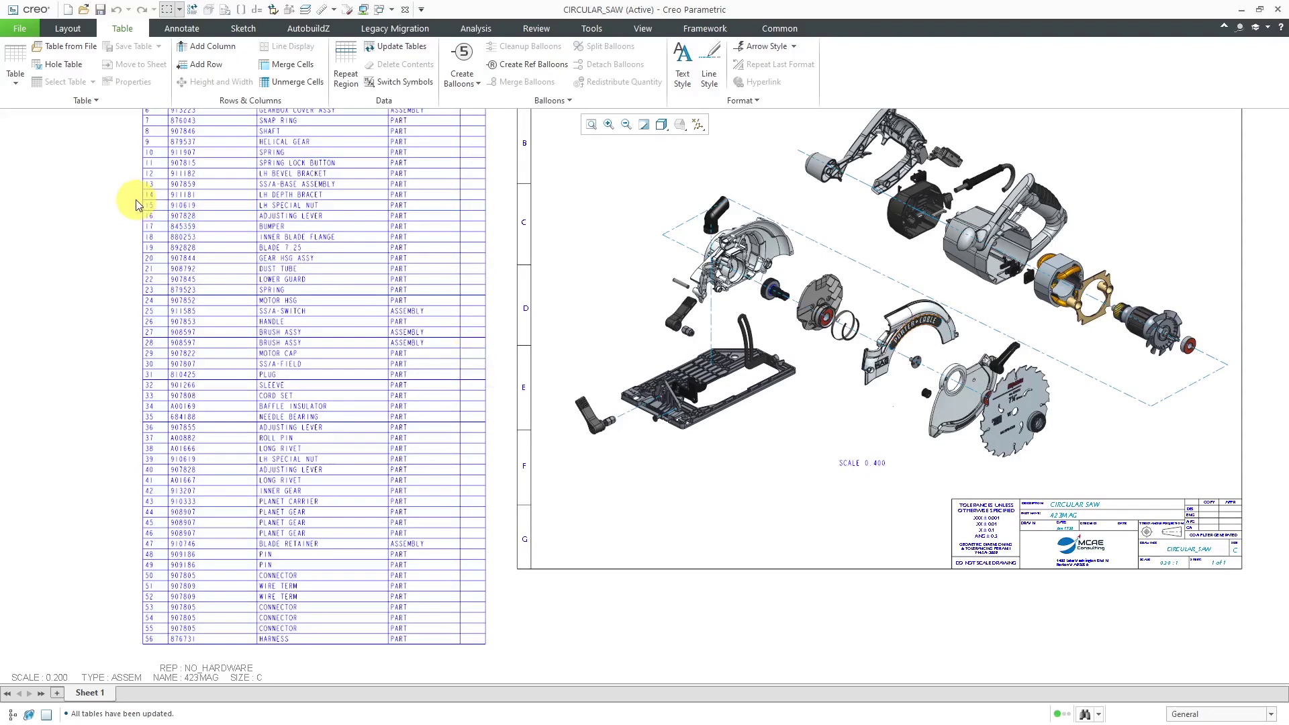
- Change the BOM region's attributes to Recursive with No Dup/Level
click(347, 74)
click(1244, 208)
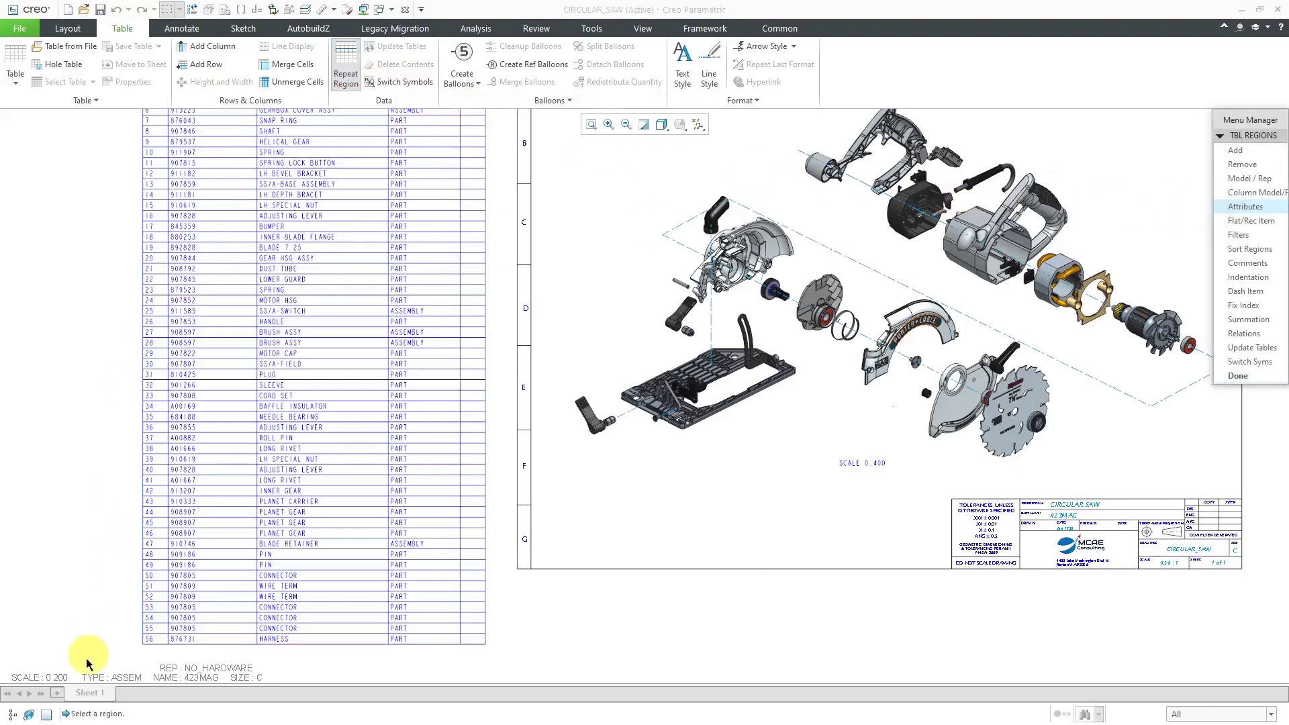
click(260, 394)
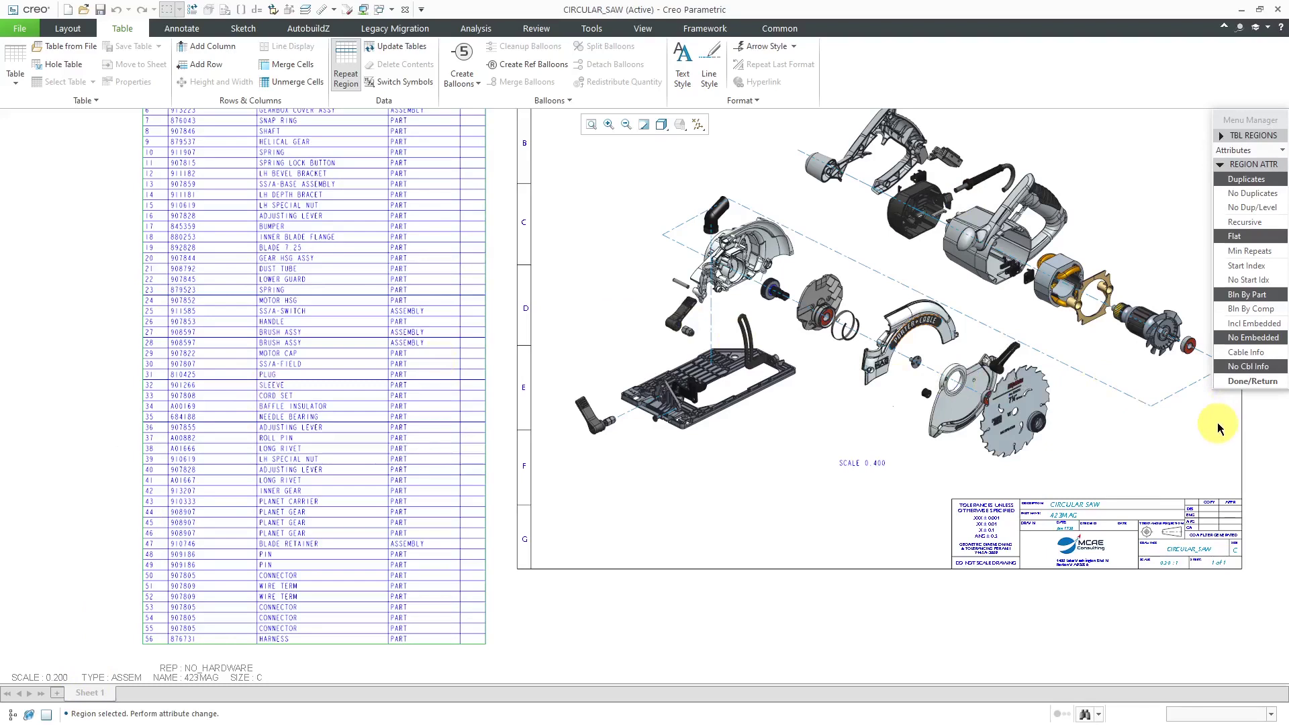
click(1247, 222)
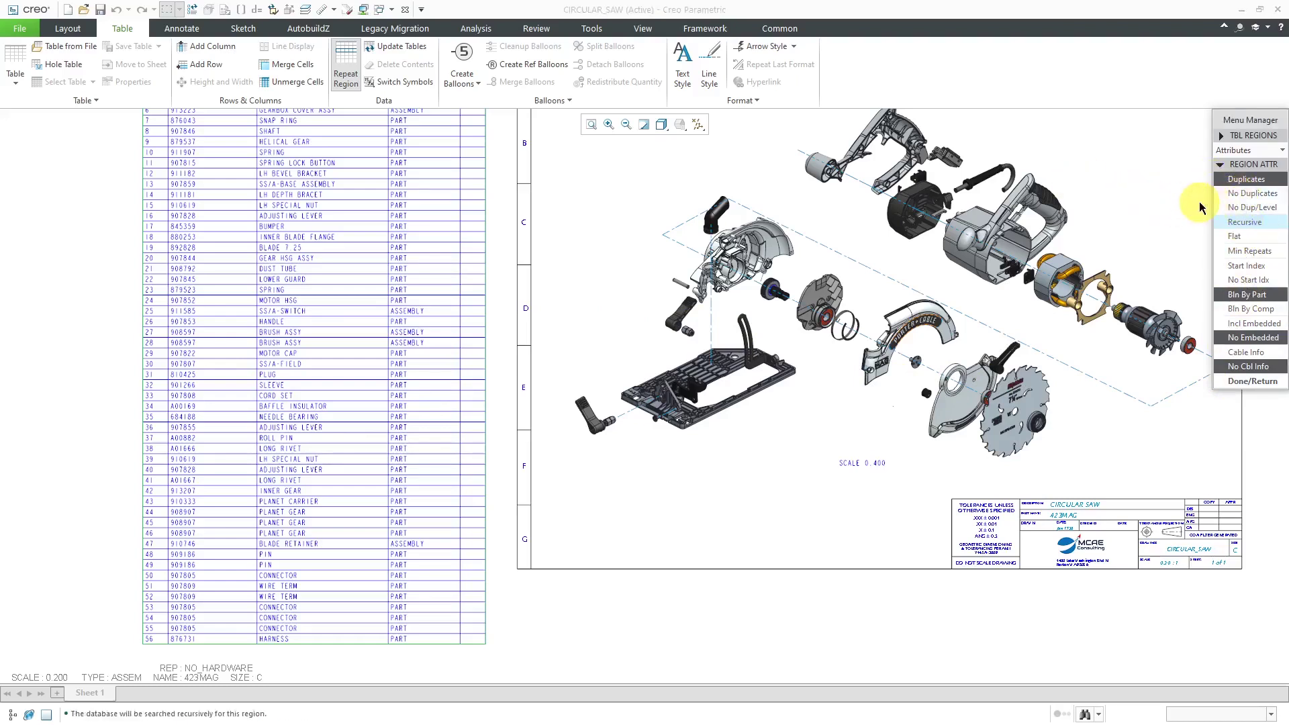
click(1235, 209)
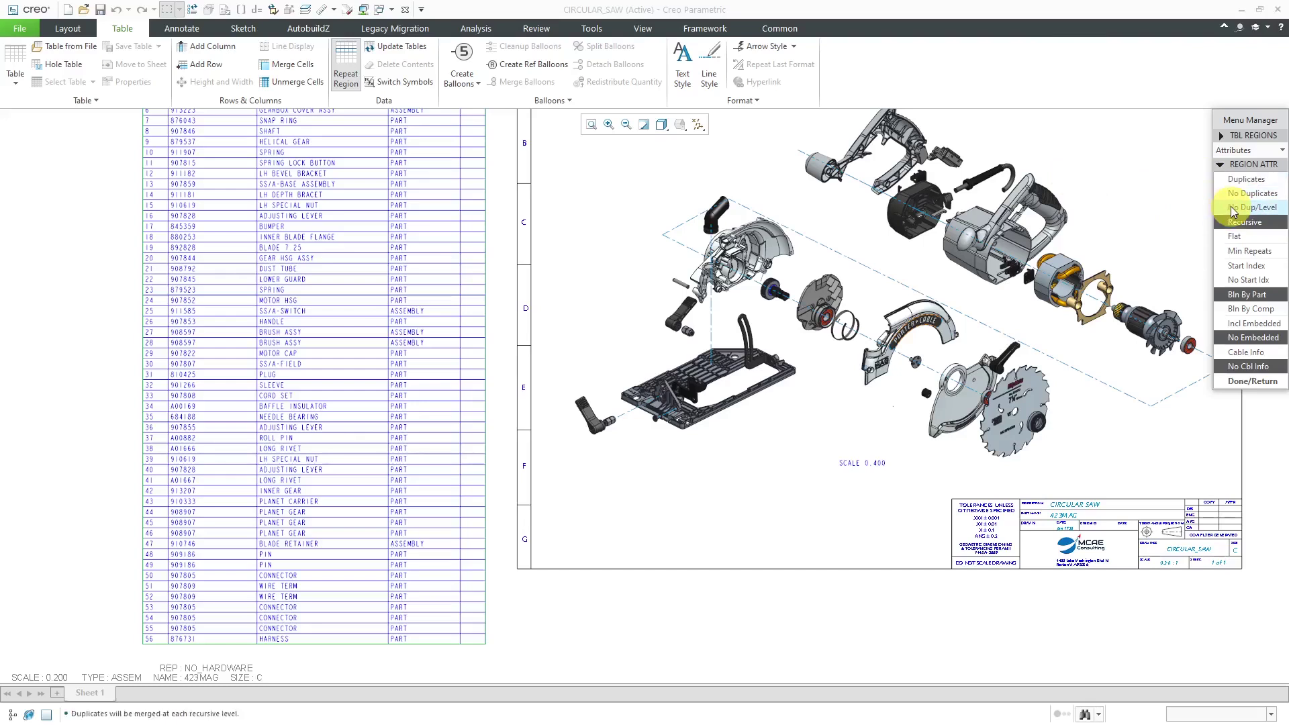
- Apply the recursive attributes, inspect the expanded BOM, and show the drawing and model trees
click(1237, 381)
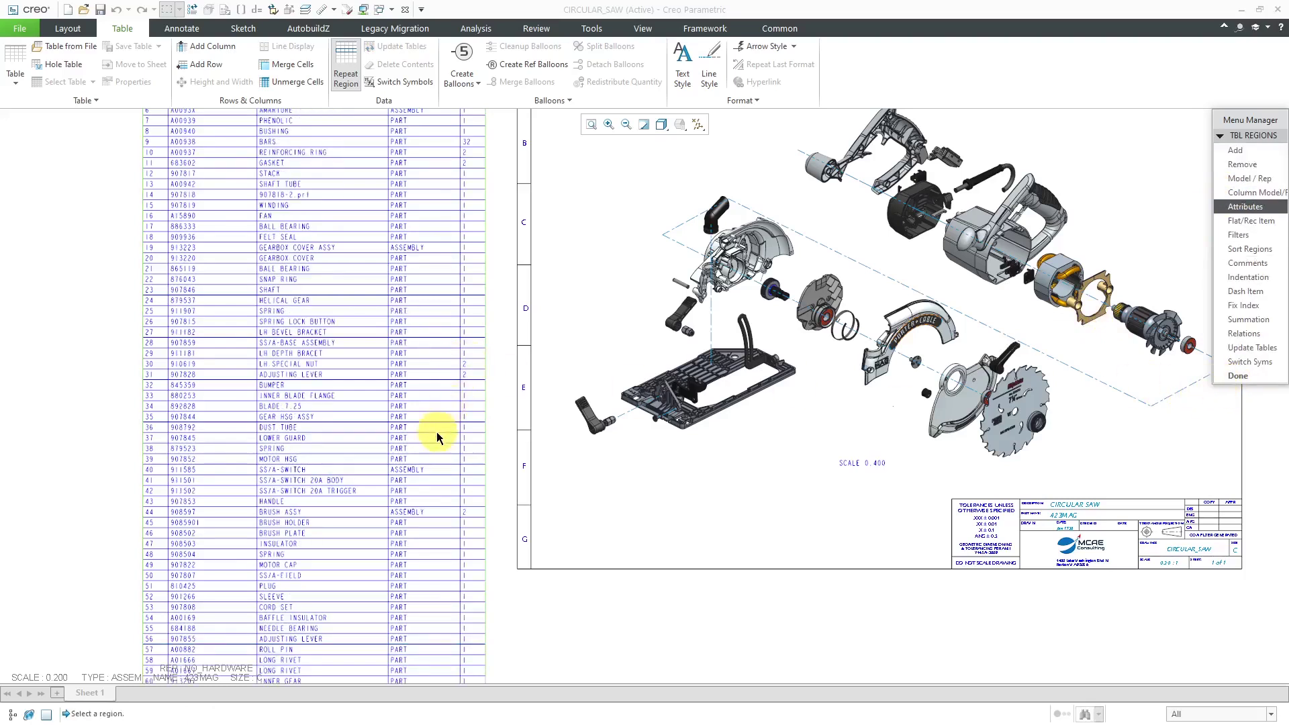
mouse_move(436, 428)
middle_down()
mouse_move(446, 305)
mouse_move(425, 242)
mouse_move(231, 616)
mouse_move(387, 651)
middle_up()
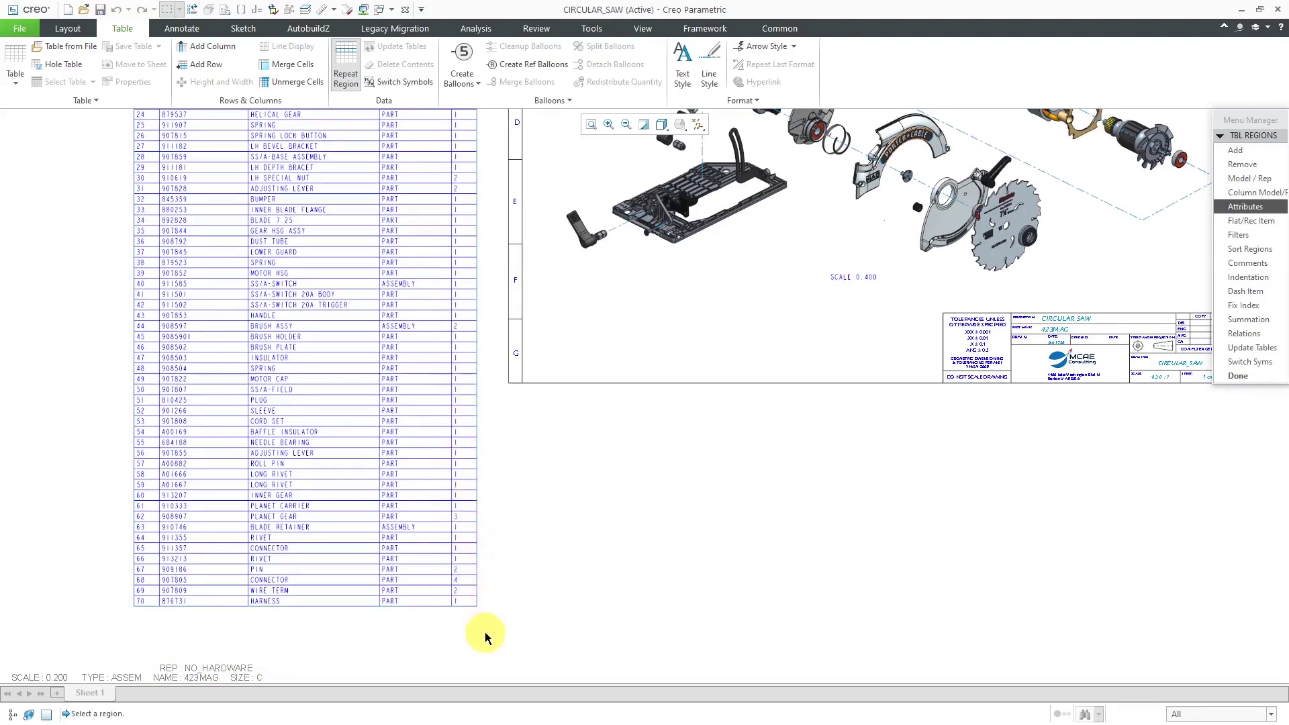
scroll(485, 631, down, 1)
scroll(484, 632, up, 1)
scroll(484, 631, up, 1)
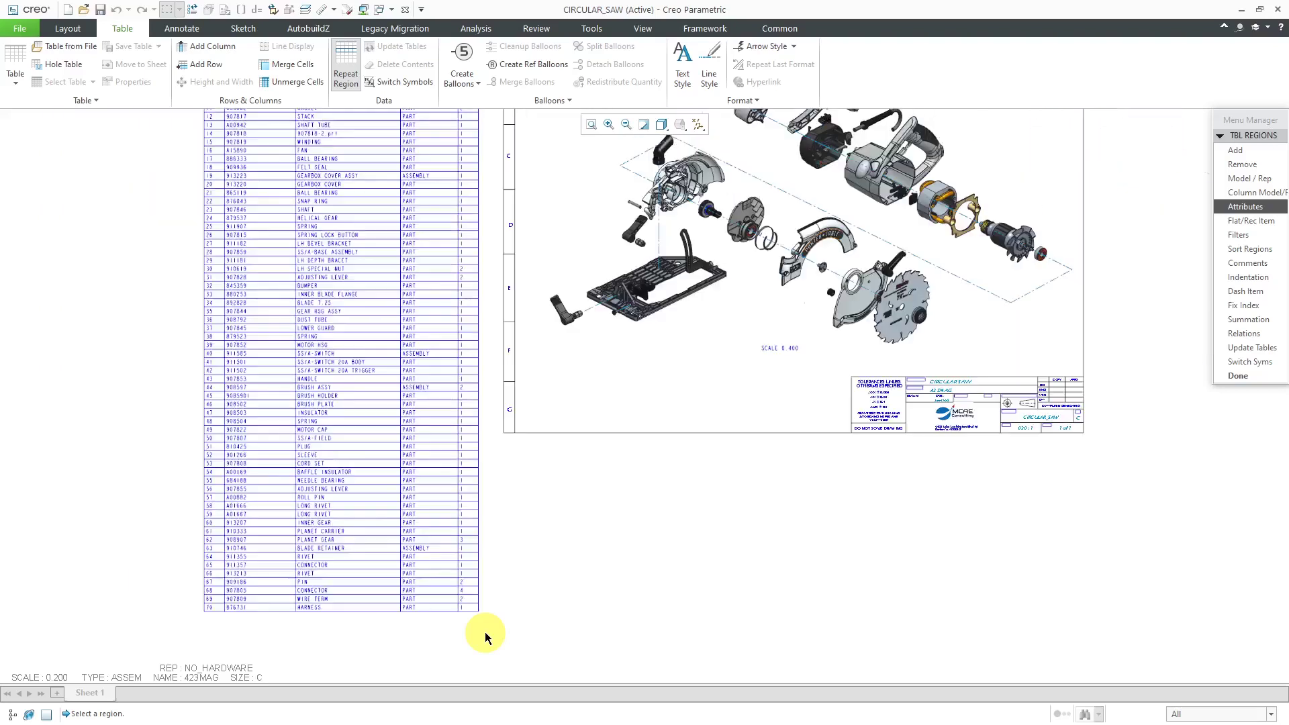
scroll(485, 632, up, 1)
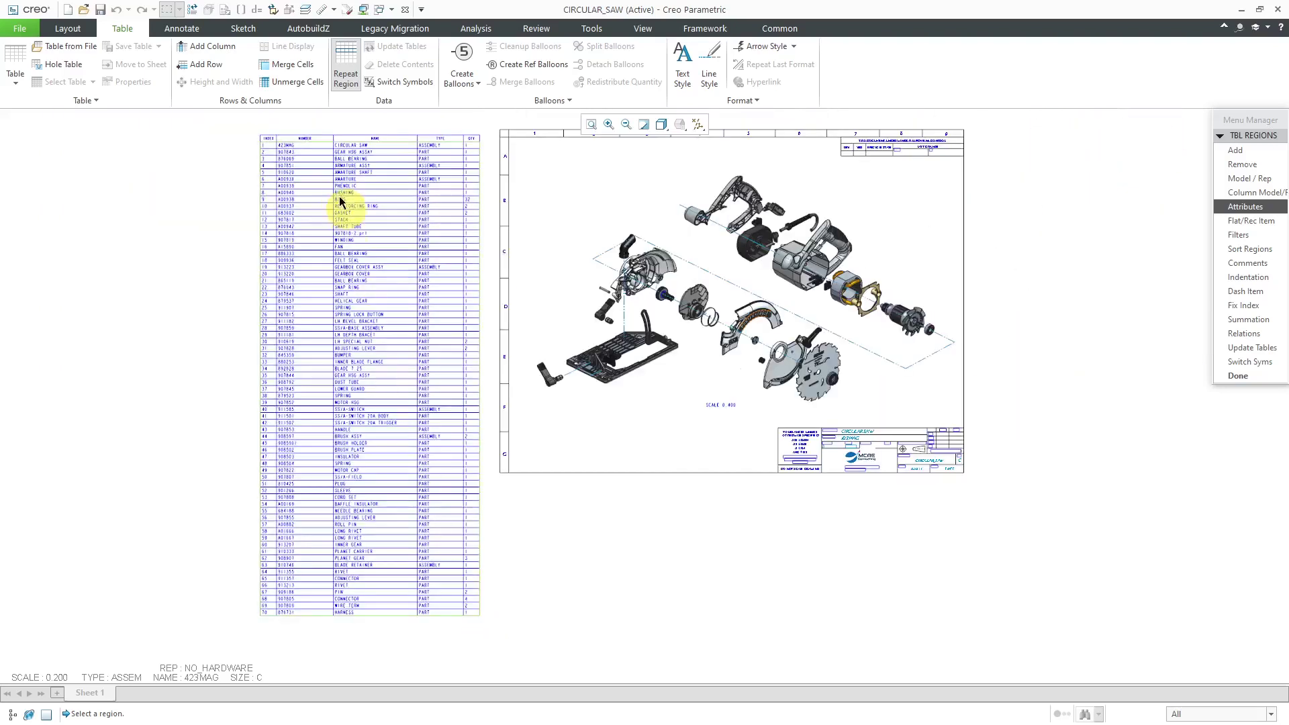
scroll(311, 128, down, 1)
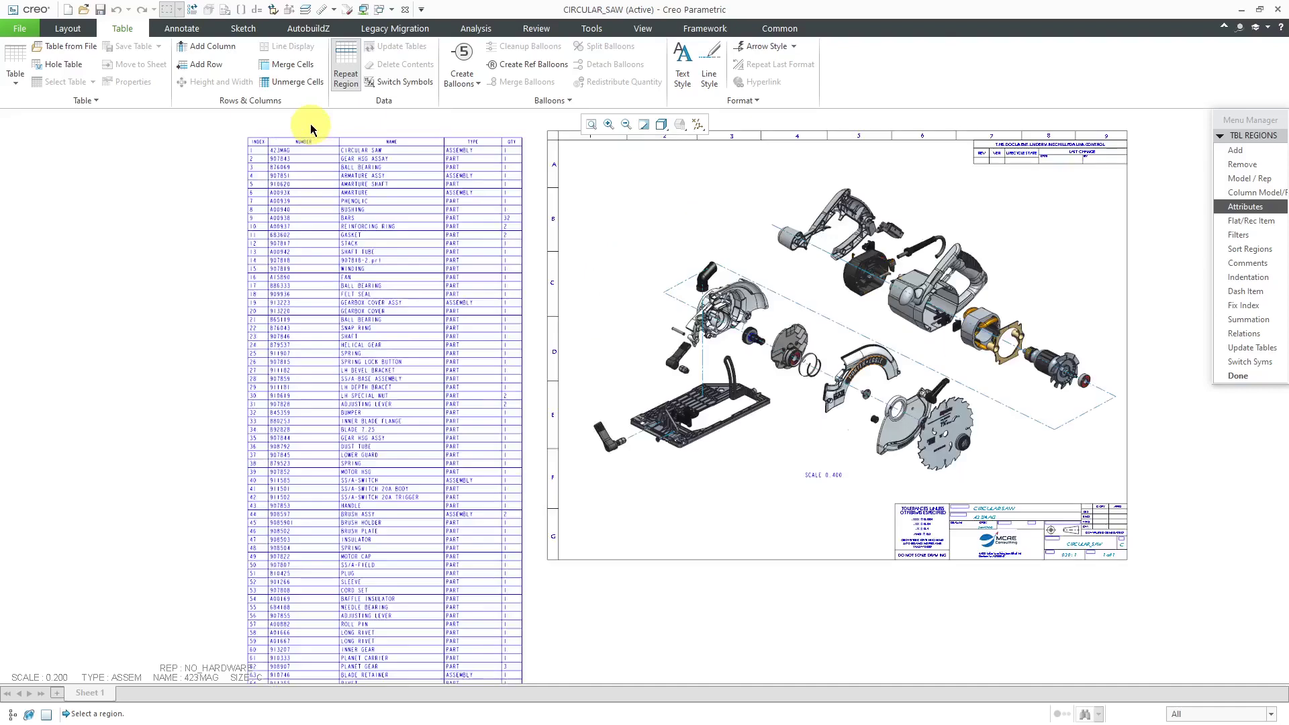
scroll(311, 128, down, 1)
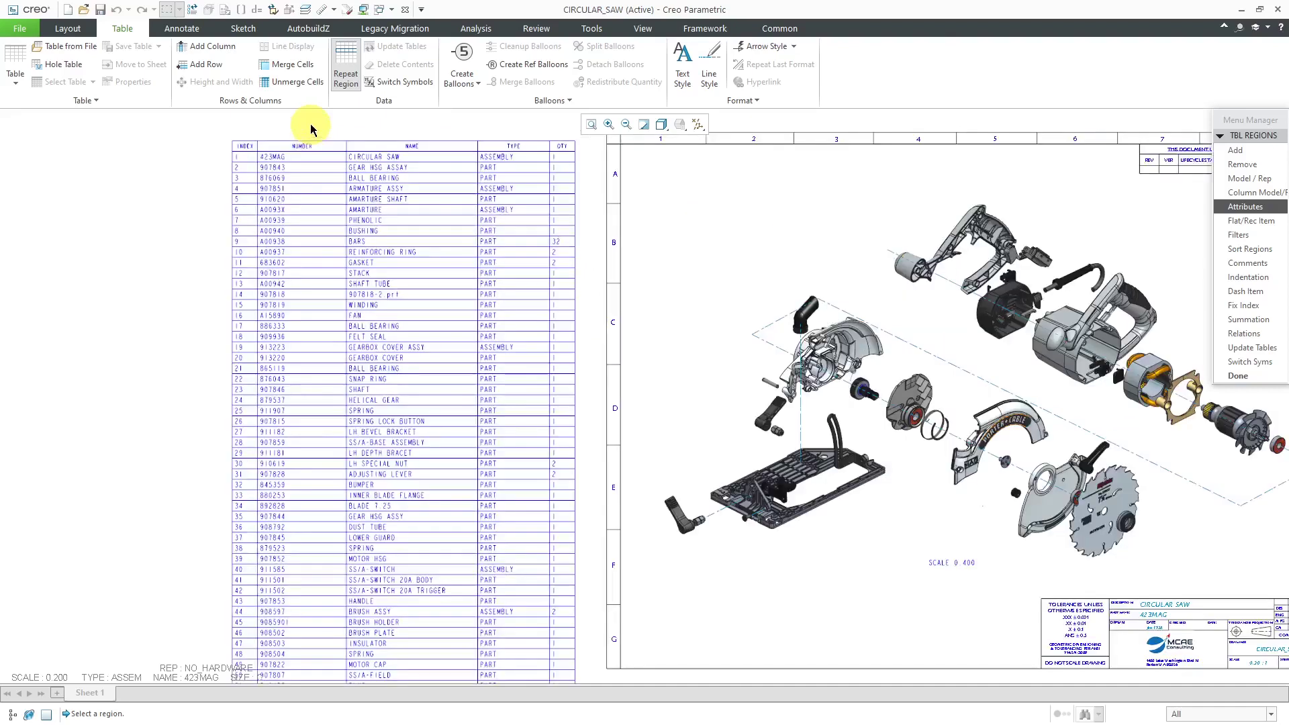
click(15, 714)
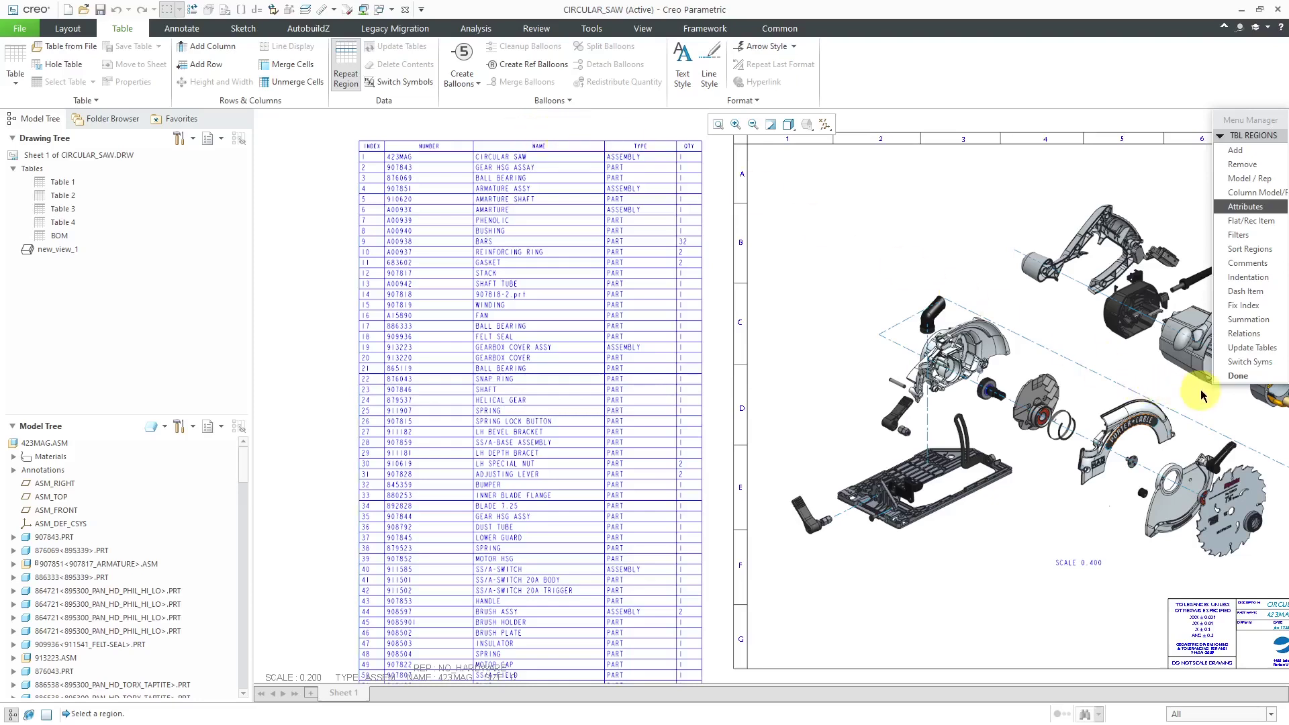
- Set an indentation of 3 for the NUMBER column cell of the BOM region
click(1237, 376)
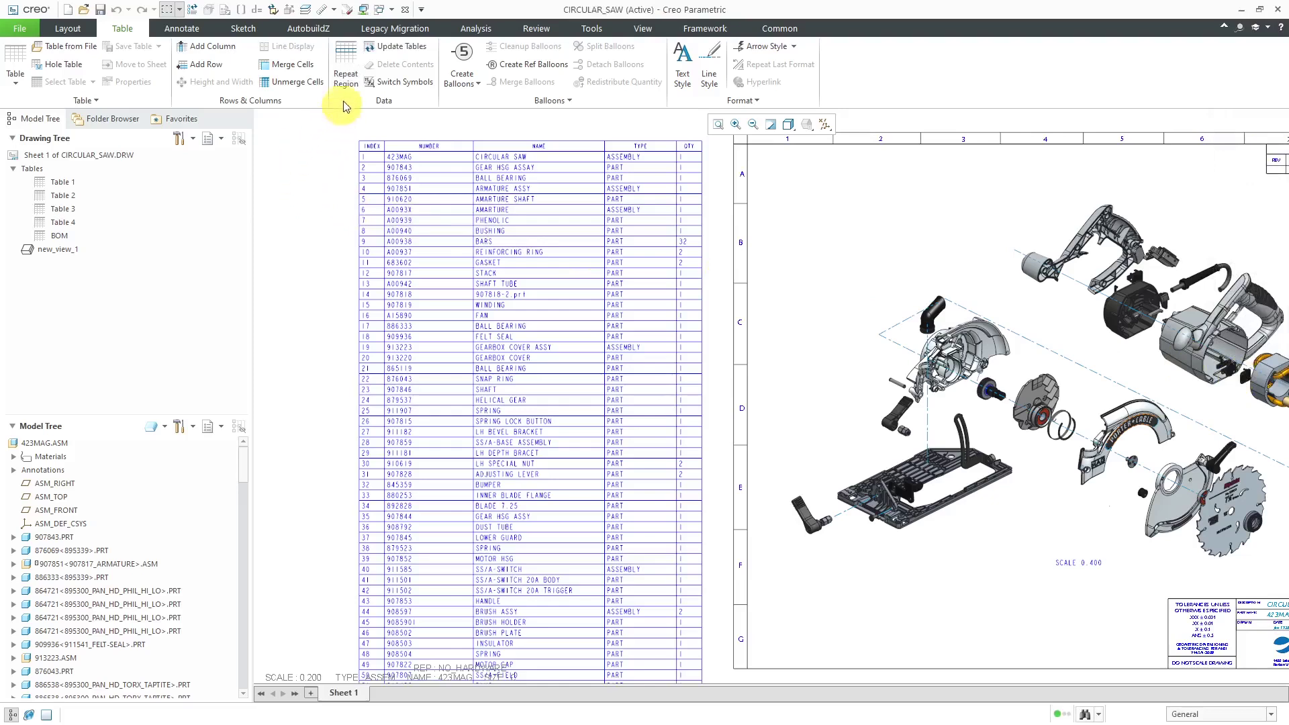
click(347, 75)
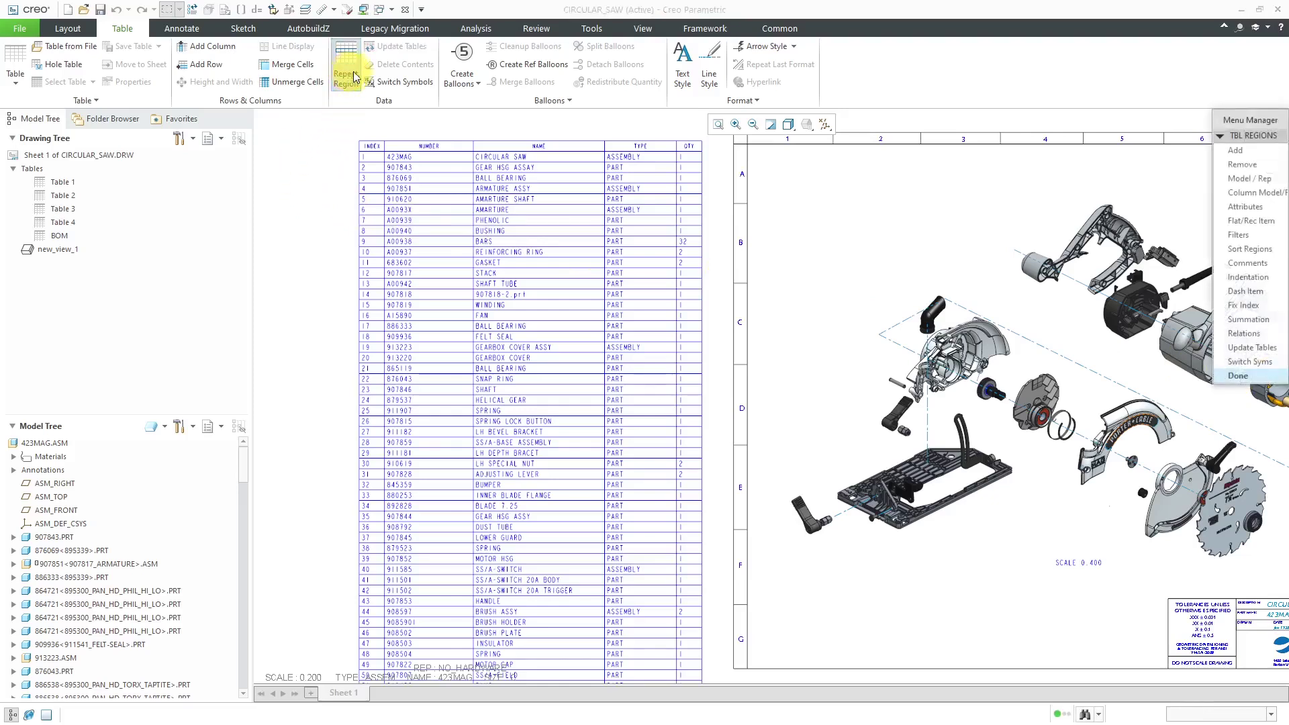
click(1265, 280)
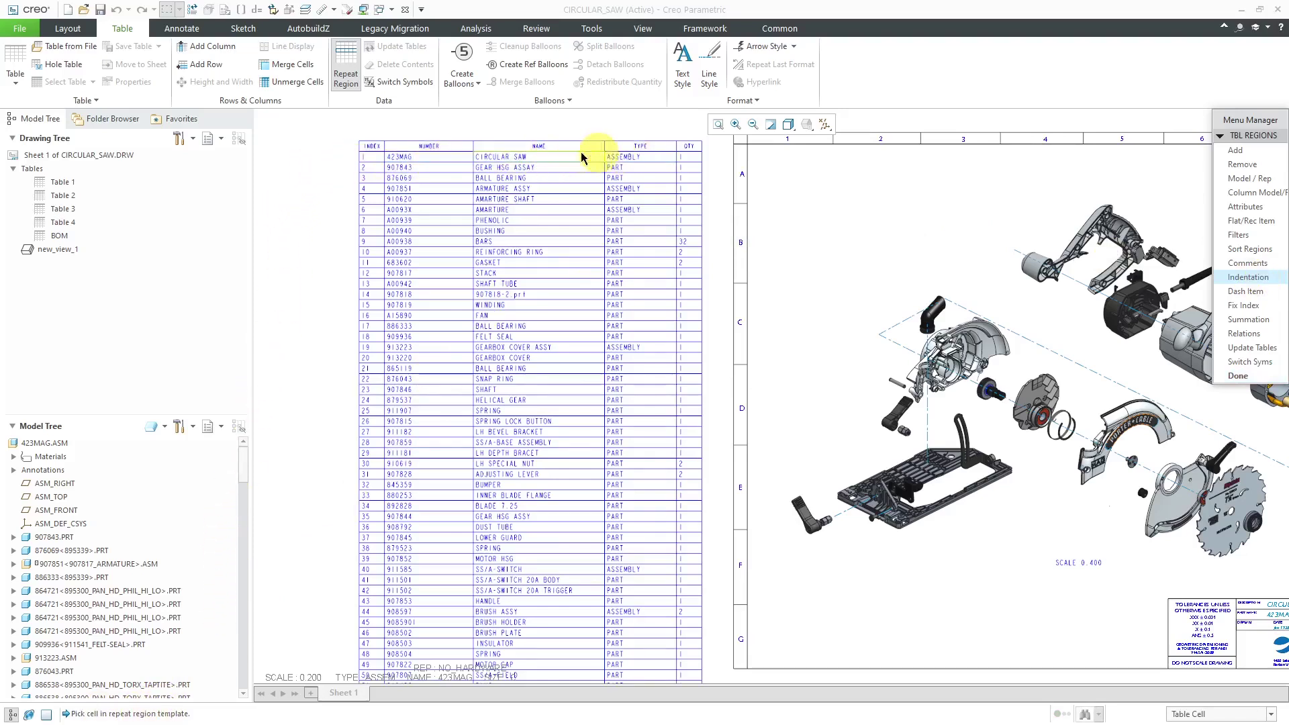
click(404, 156)
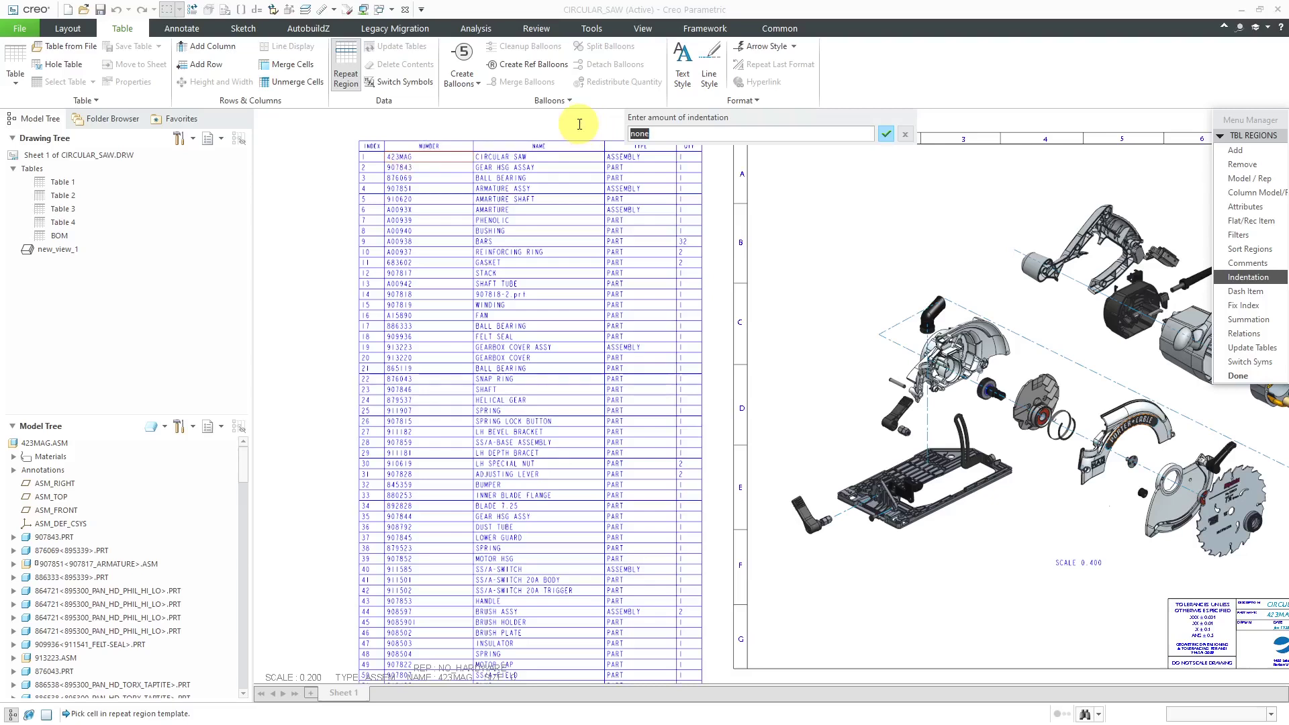
text(3)
key(Return)
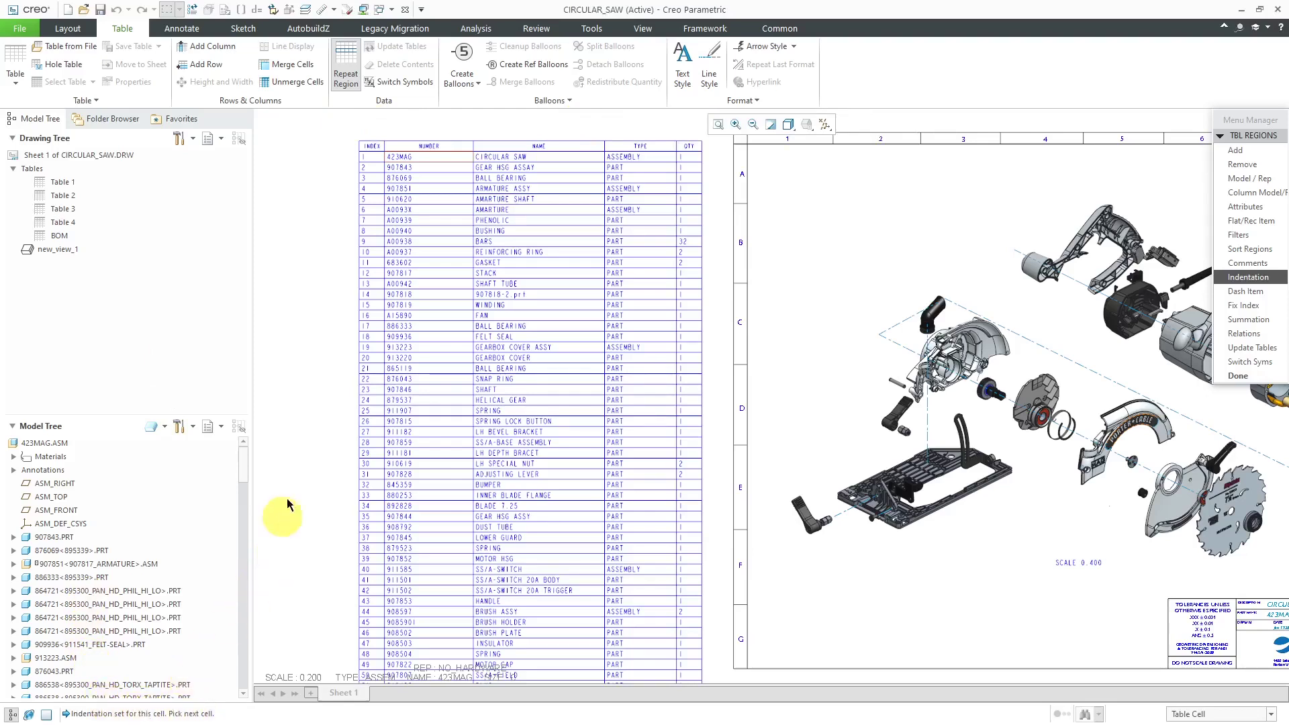
- Set an indentation of 3 for the TYPE column cell as well
click(631, 153)
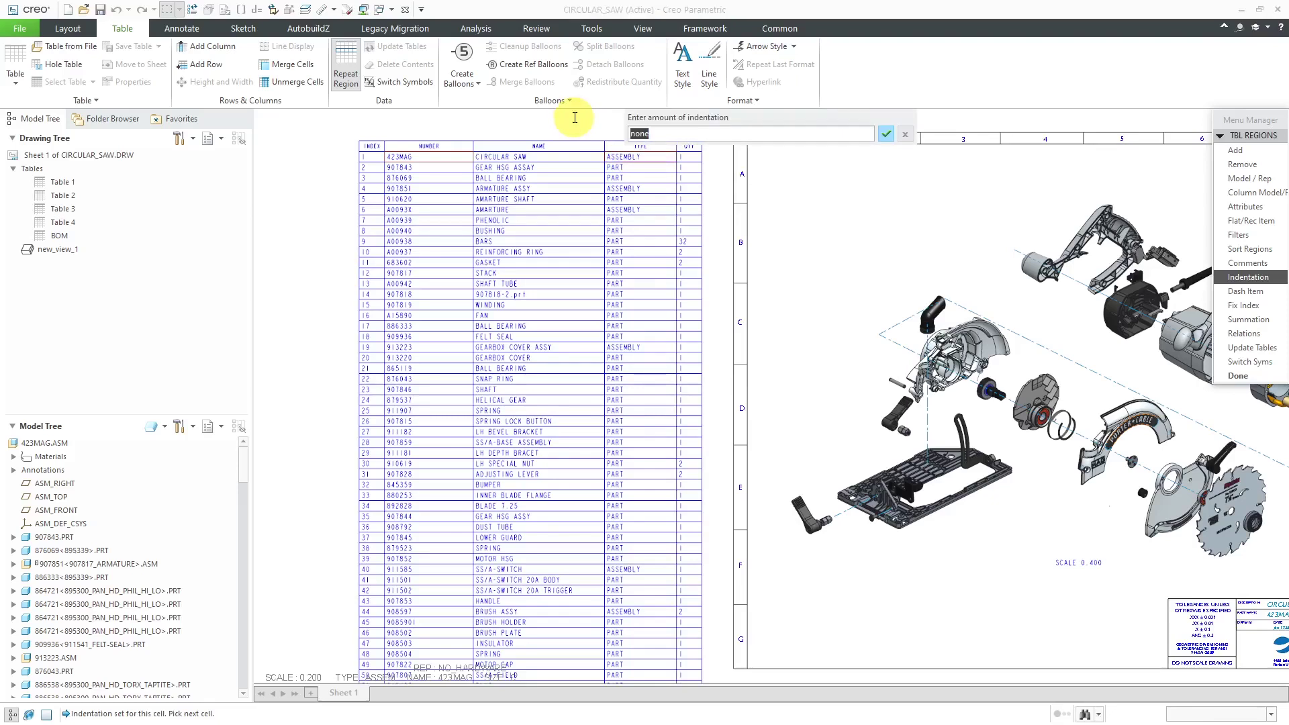
text(3)
key(Return)
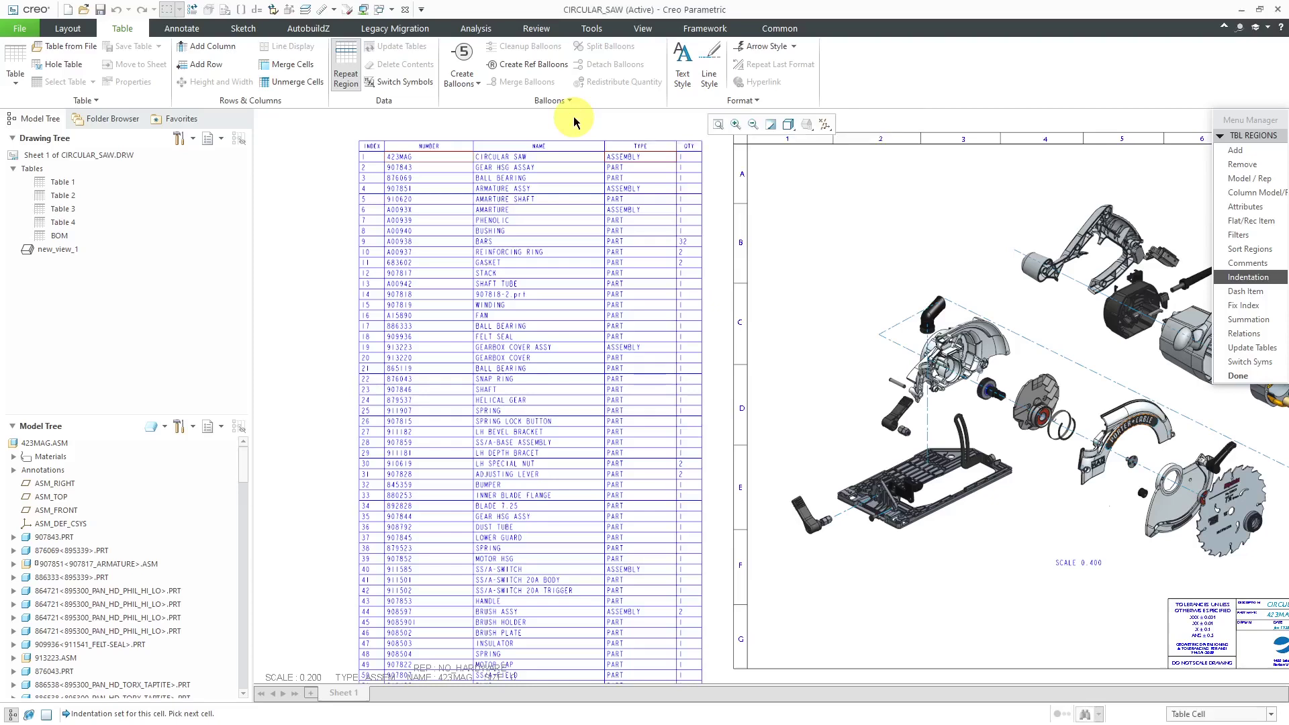
- Update the tables and zoom in to check the level-indented NUMBER and TYPE entries
click(1253, 381)
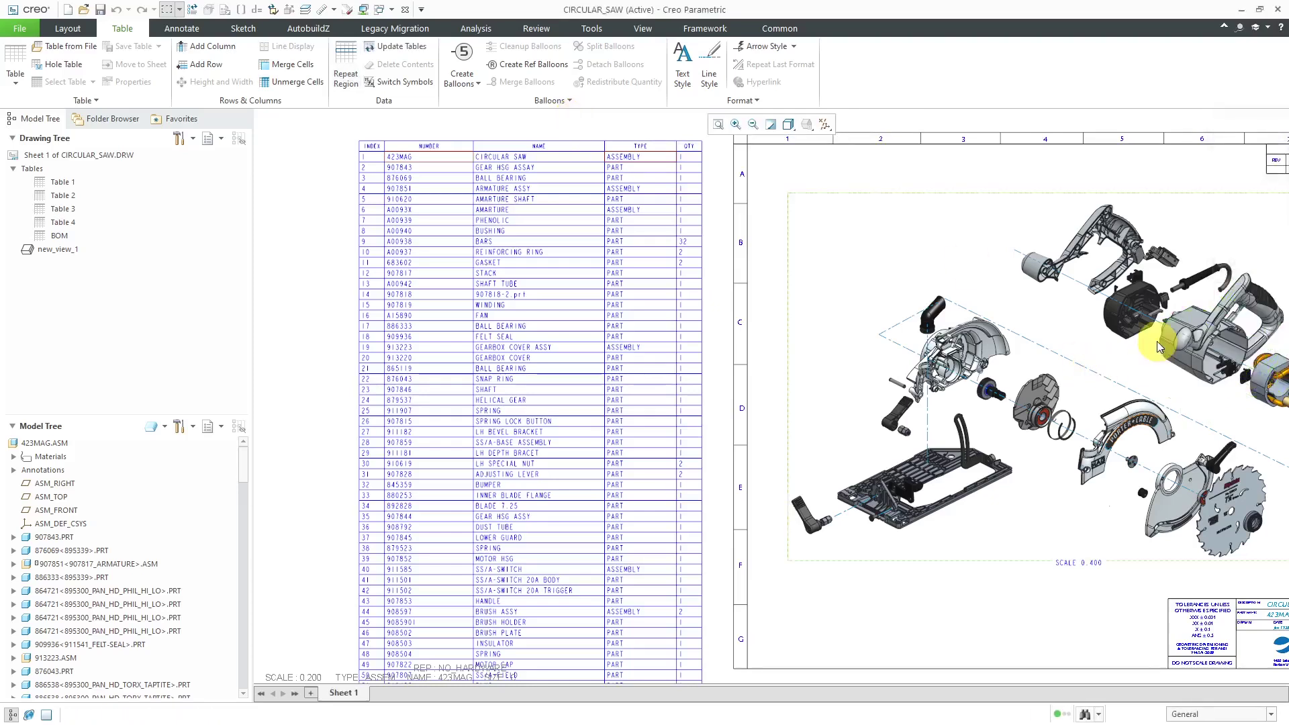
click(403, 47)
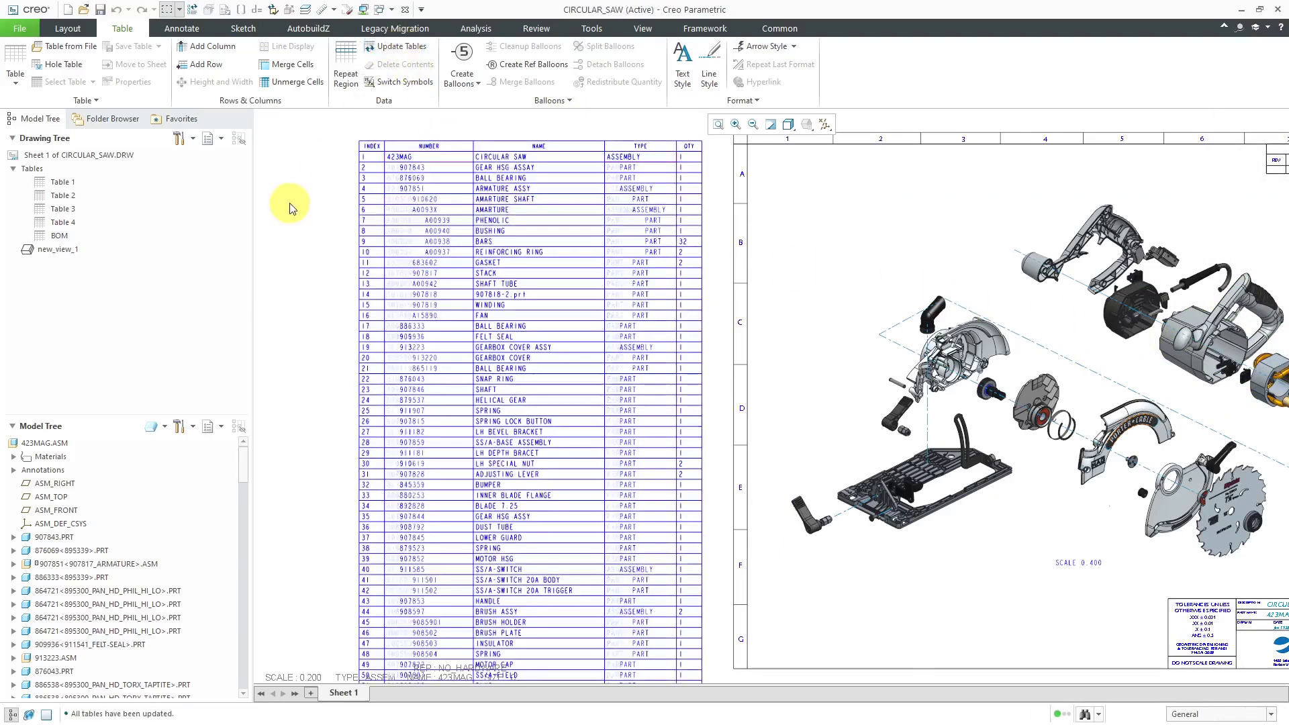
scroll(405, 230, down, 1)
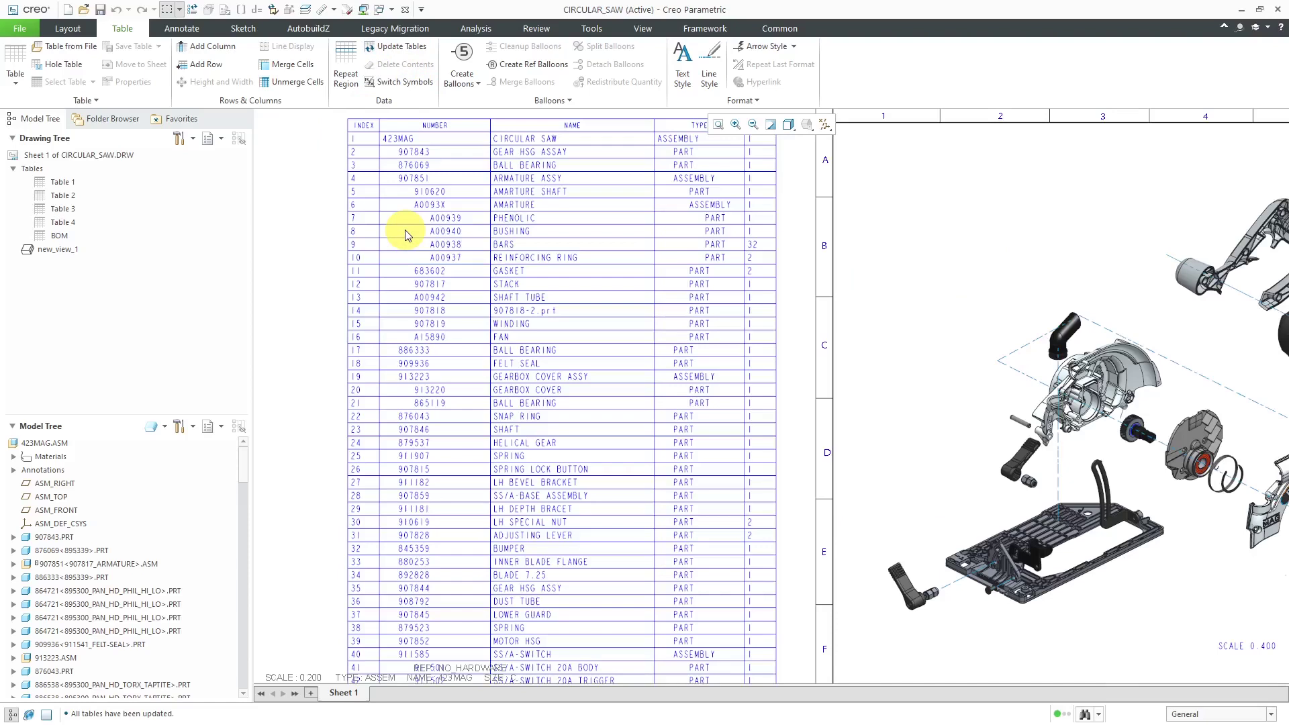
mouse_move(402, 239)
middle_down()
mouse_move(380, 288)
mouse_move(365, 279)
mouse_move(374, 187)
mouse_move(366, 197)
mouse_move(378, 196)
middle_up()
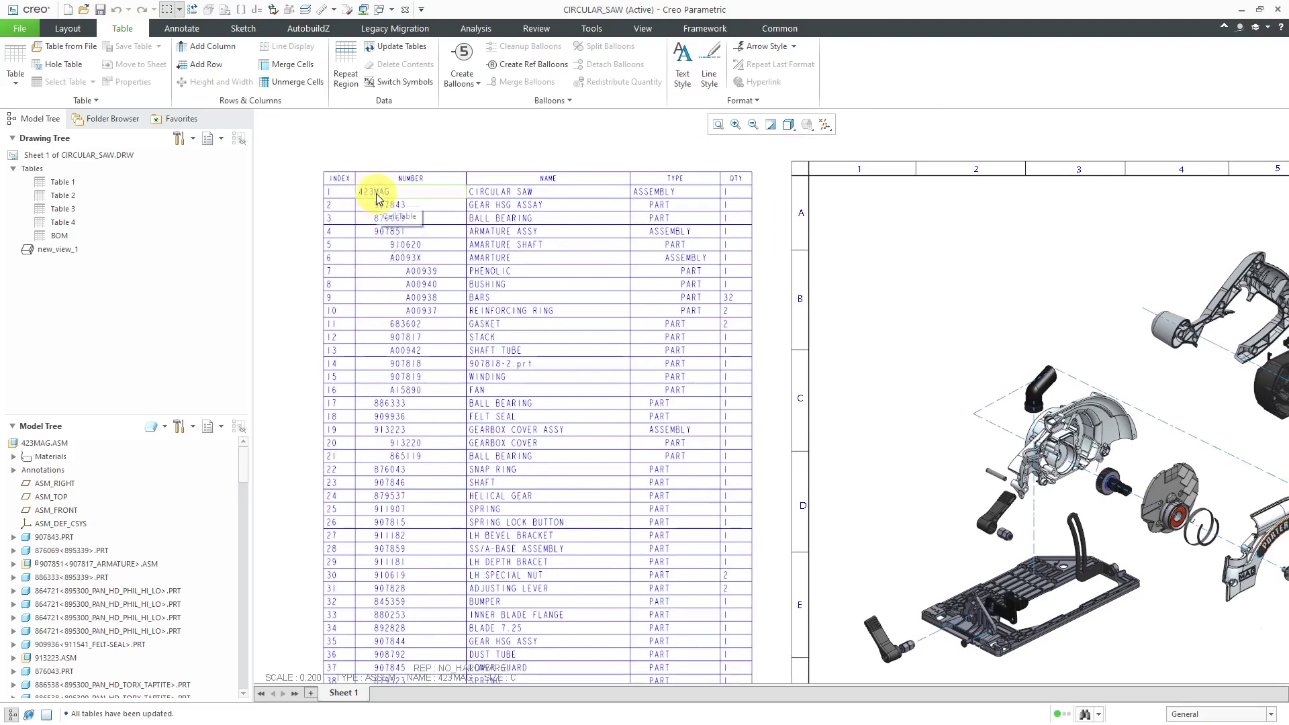